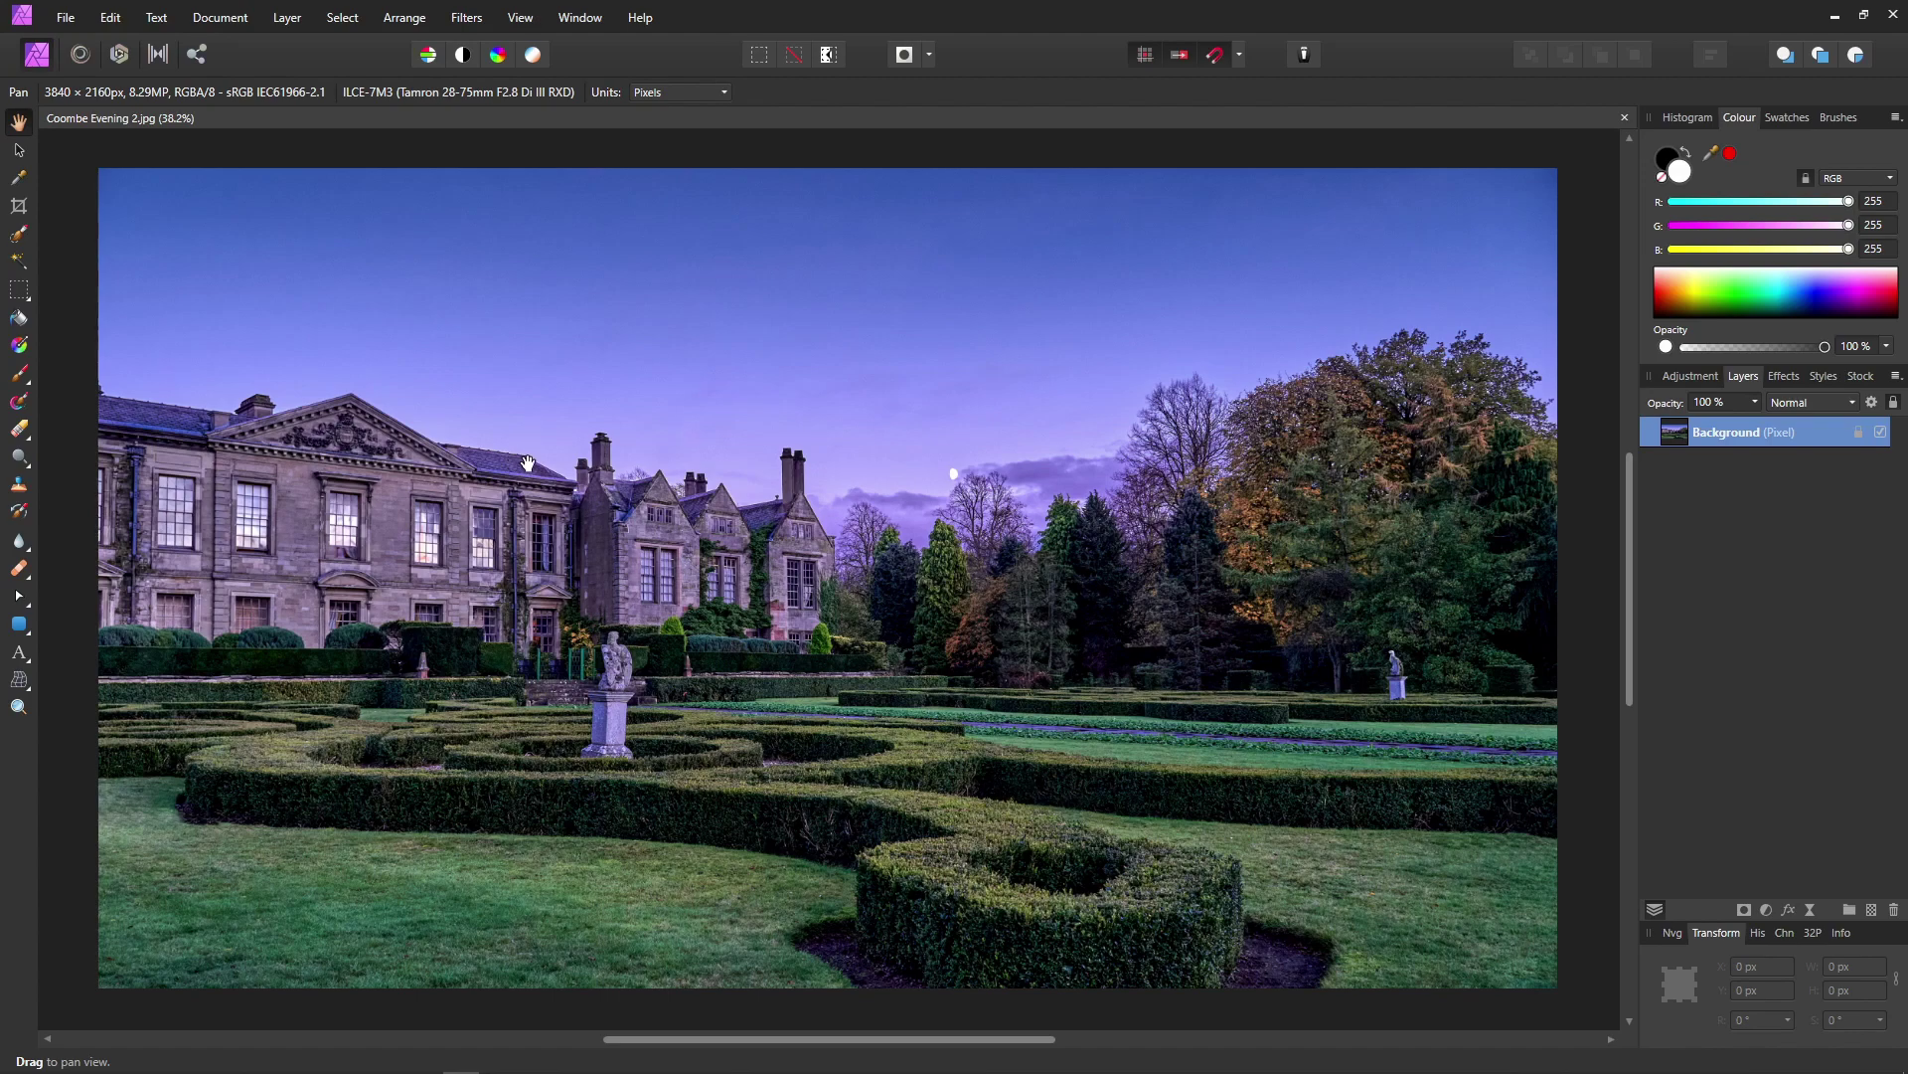
- Zoom to about 356% and pan across the roofline and chimneys to inspect the bright halo
scroll(528, 463, "up", 5)
scroll(518, 460, "up", 7)
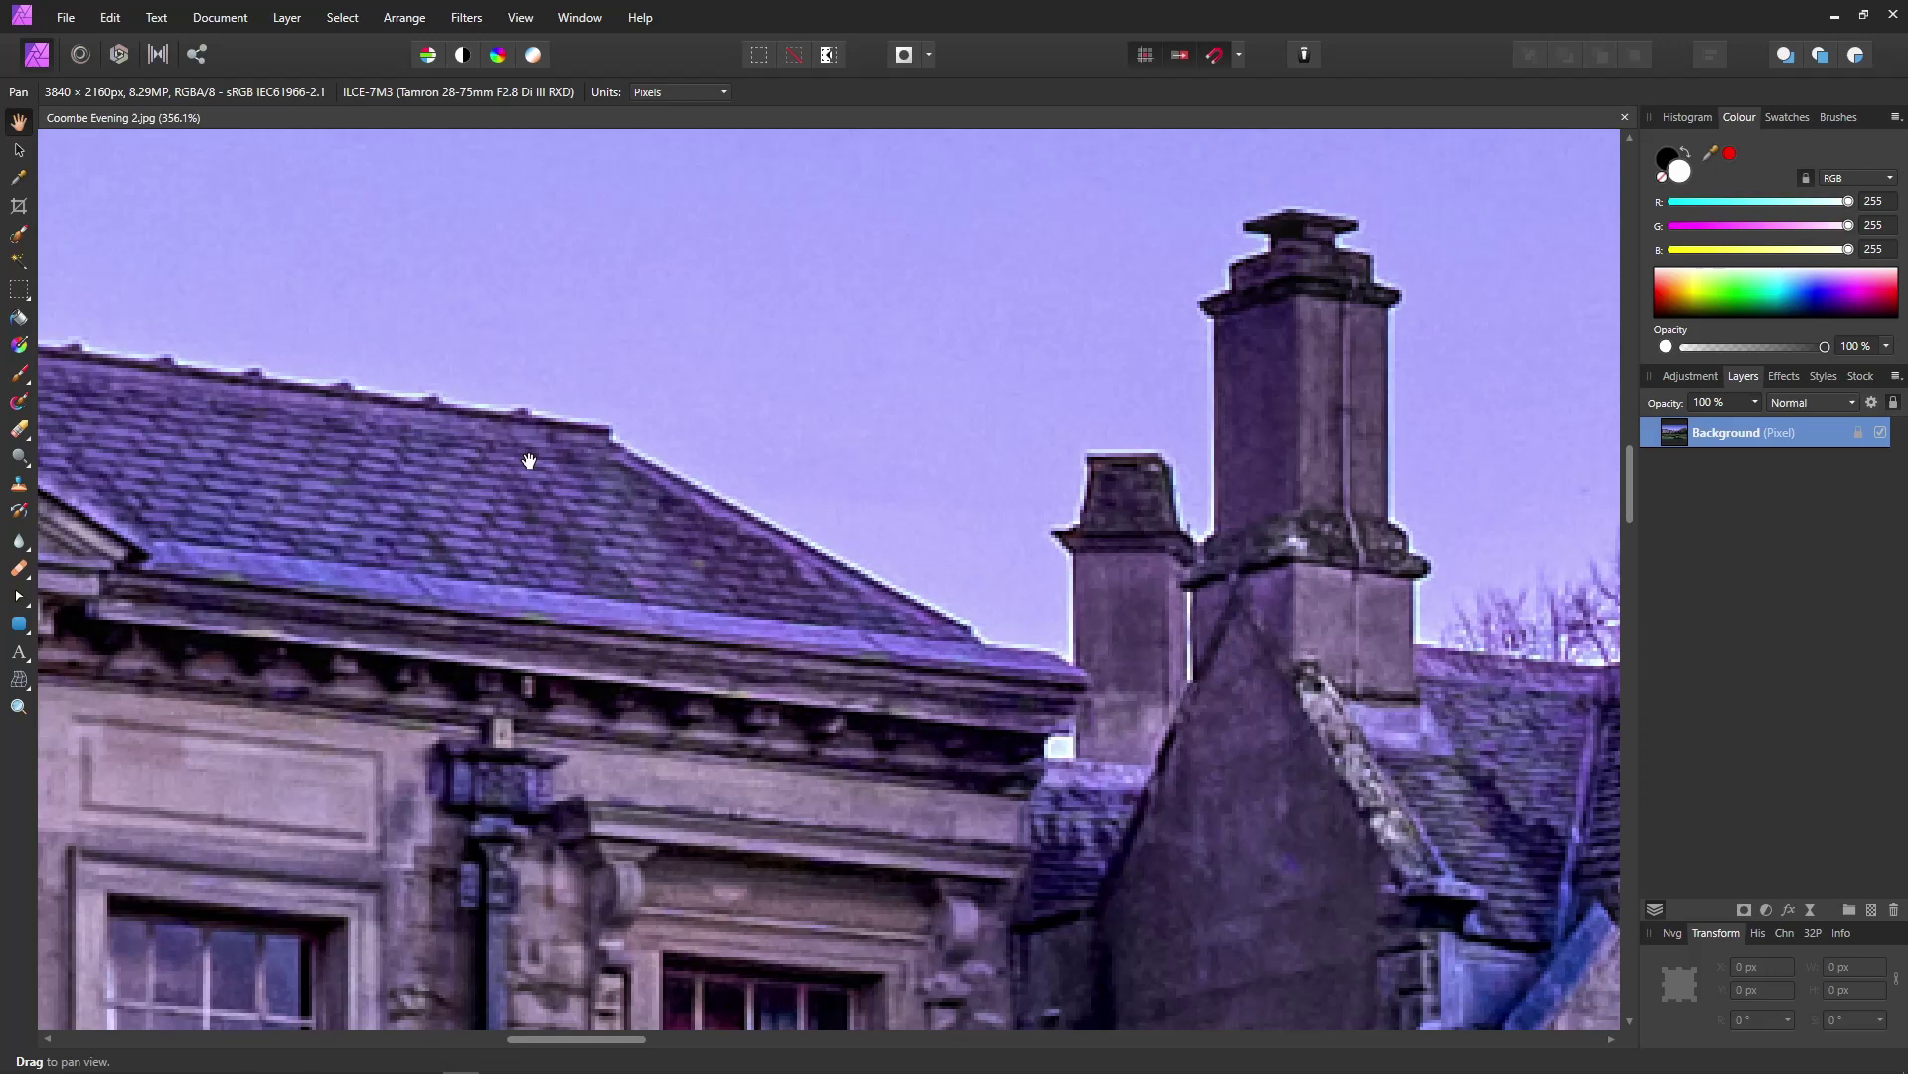
left_click_drag(1037, 572, 883, 543)
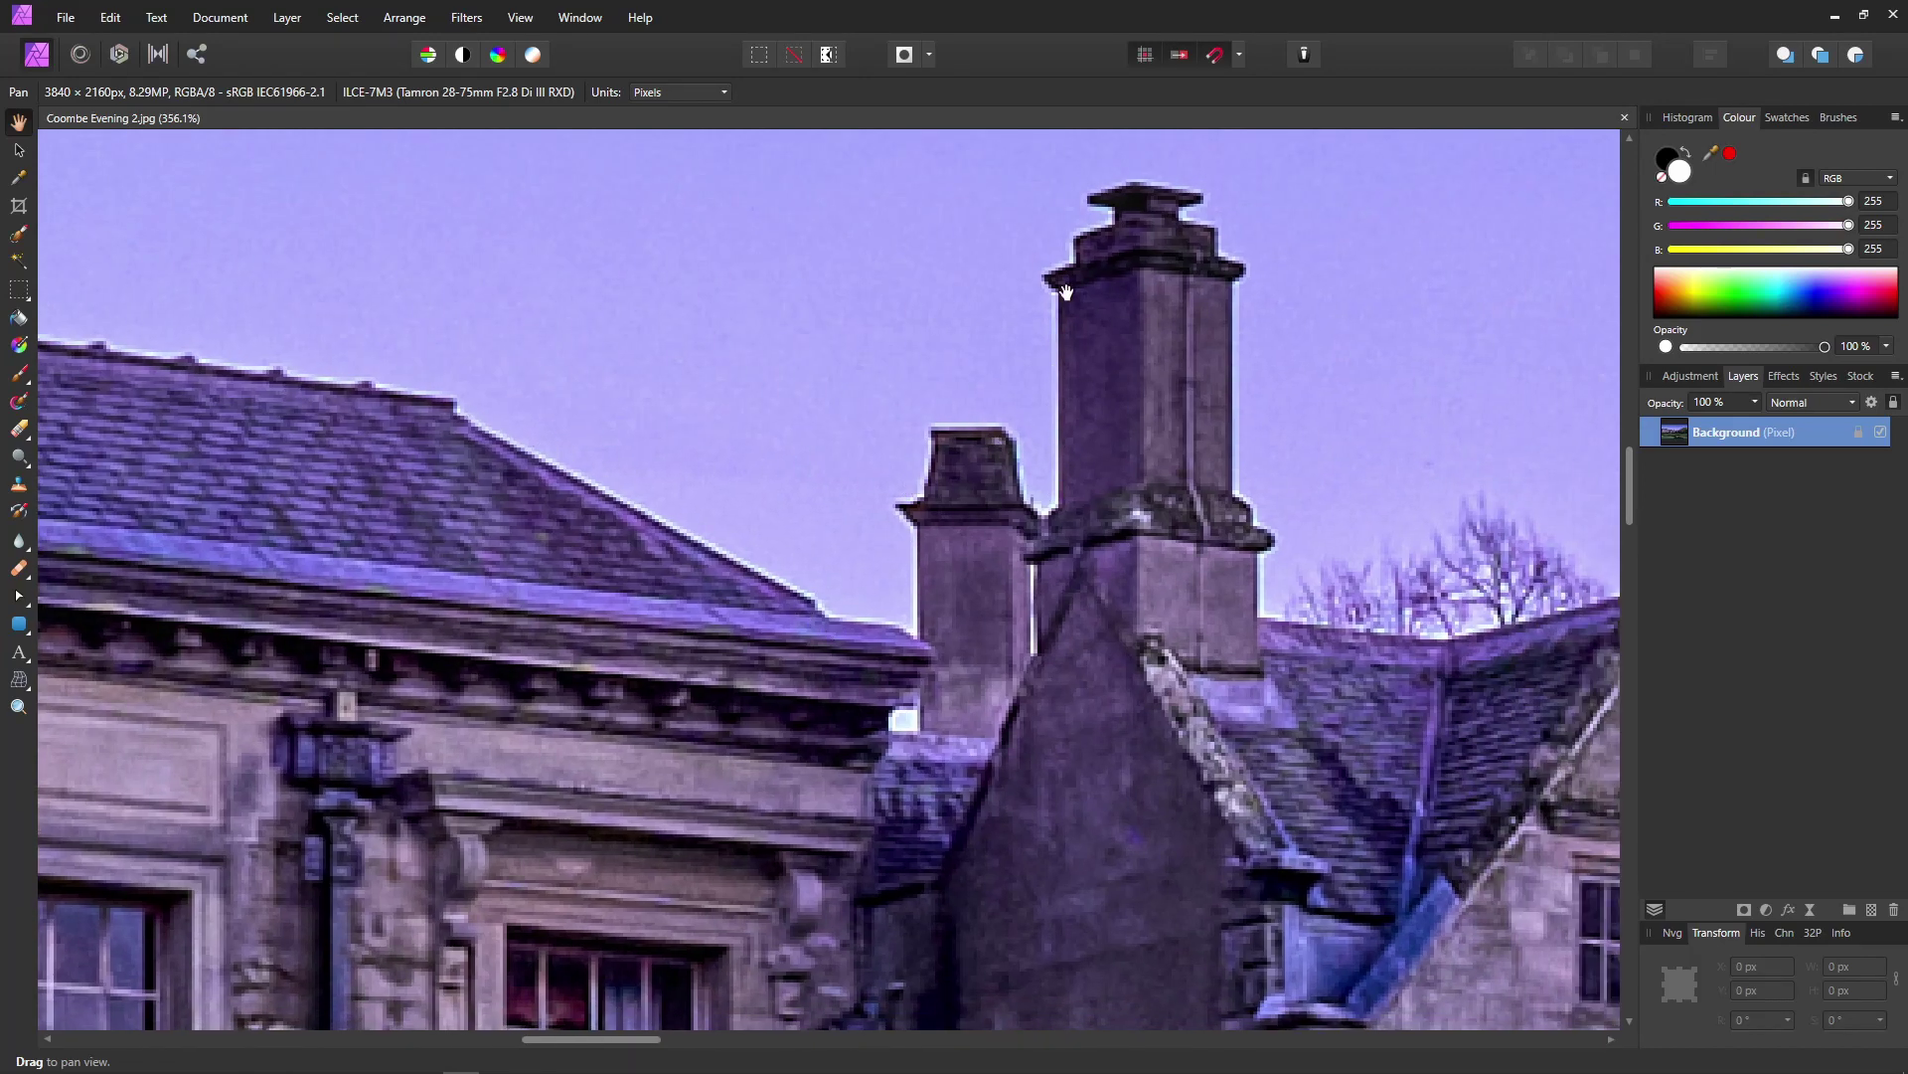
left_click_drag(1233, 483, 703, 439)
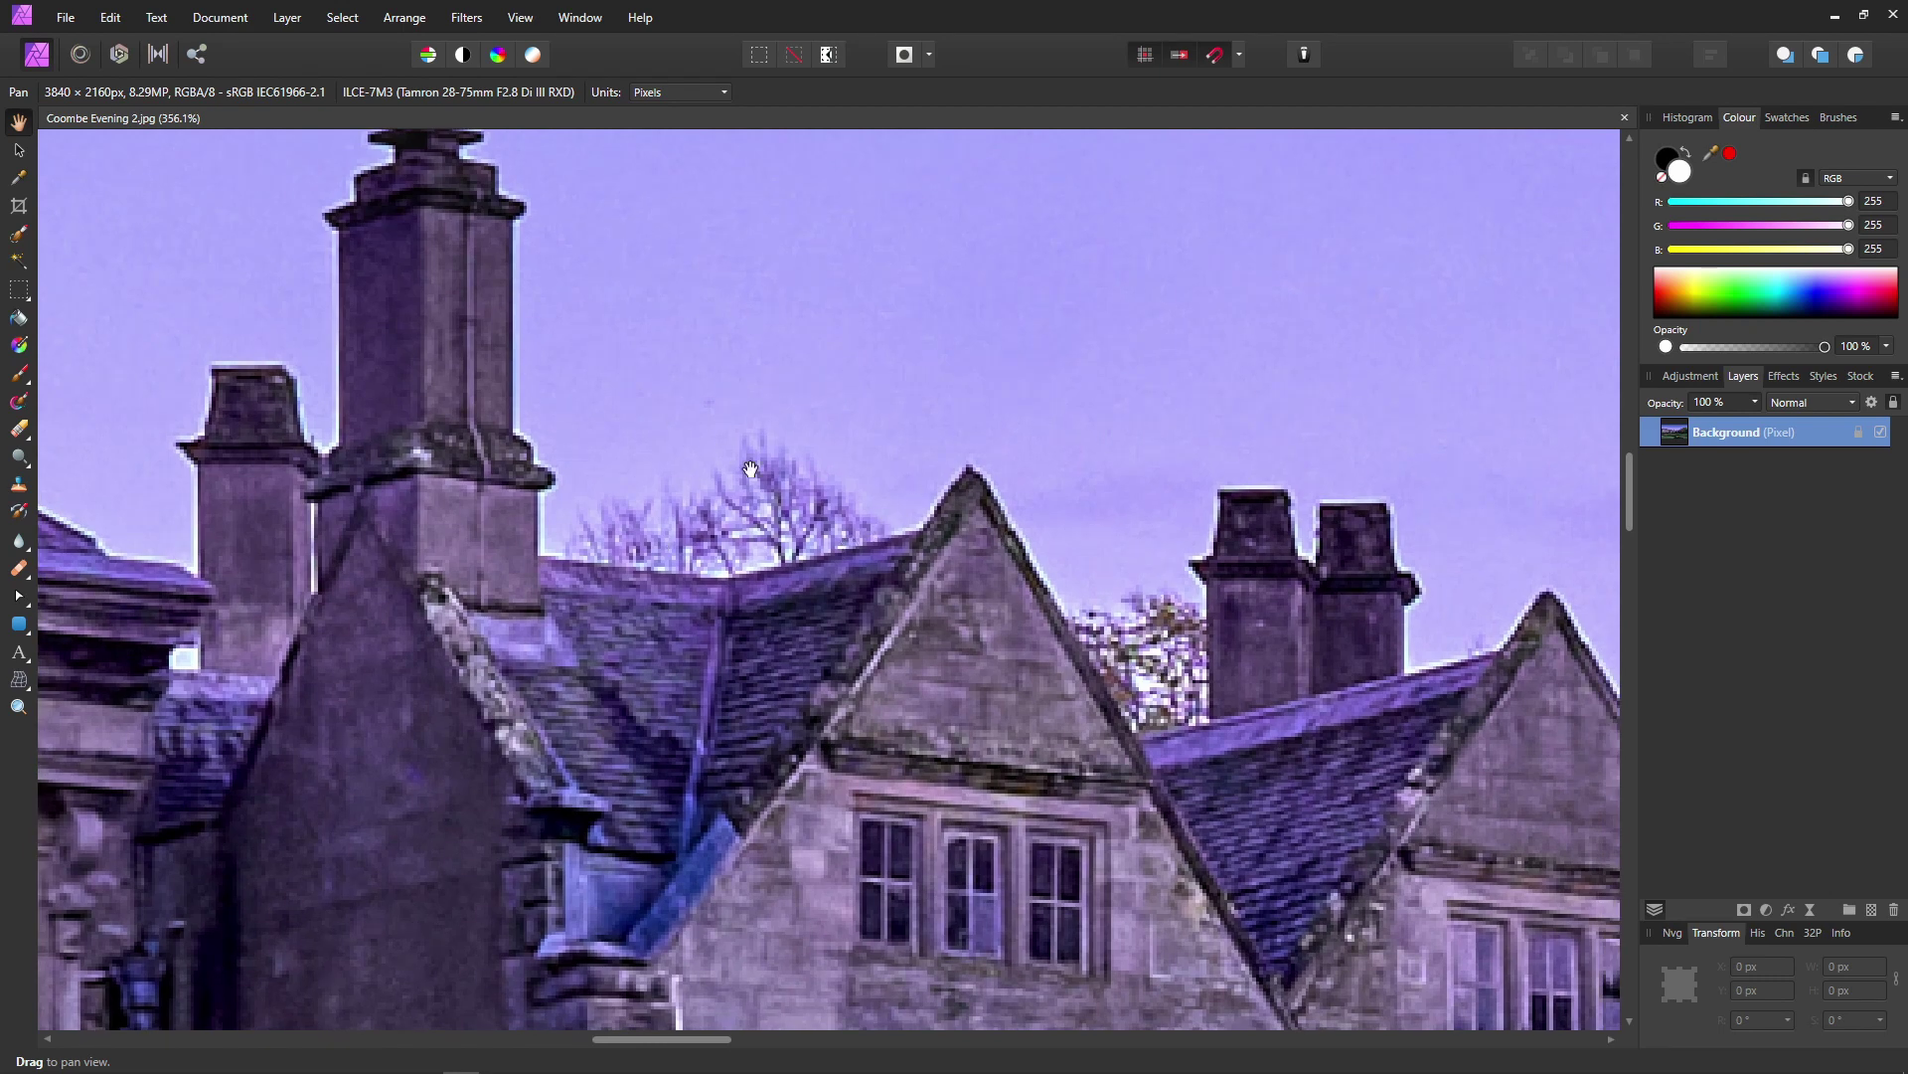
left_click_drag(593, 452, 1071, 533)
left_click_drag(669, 438, 967, 503)
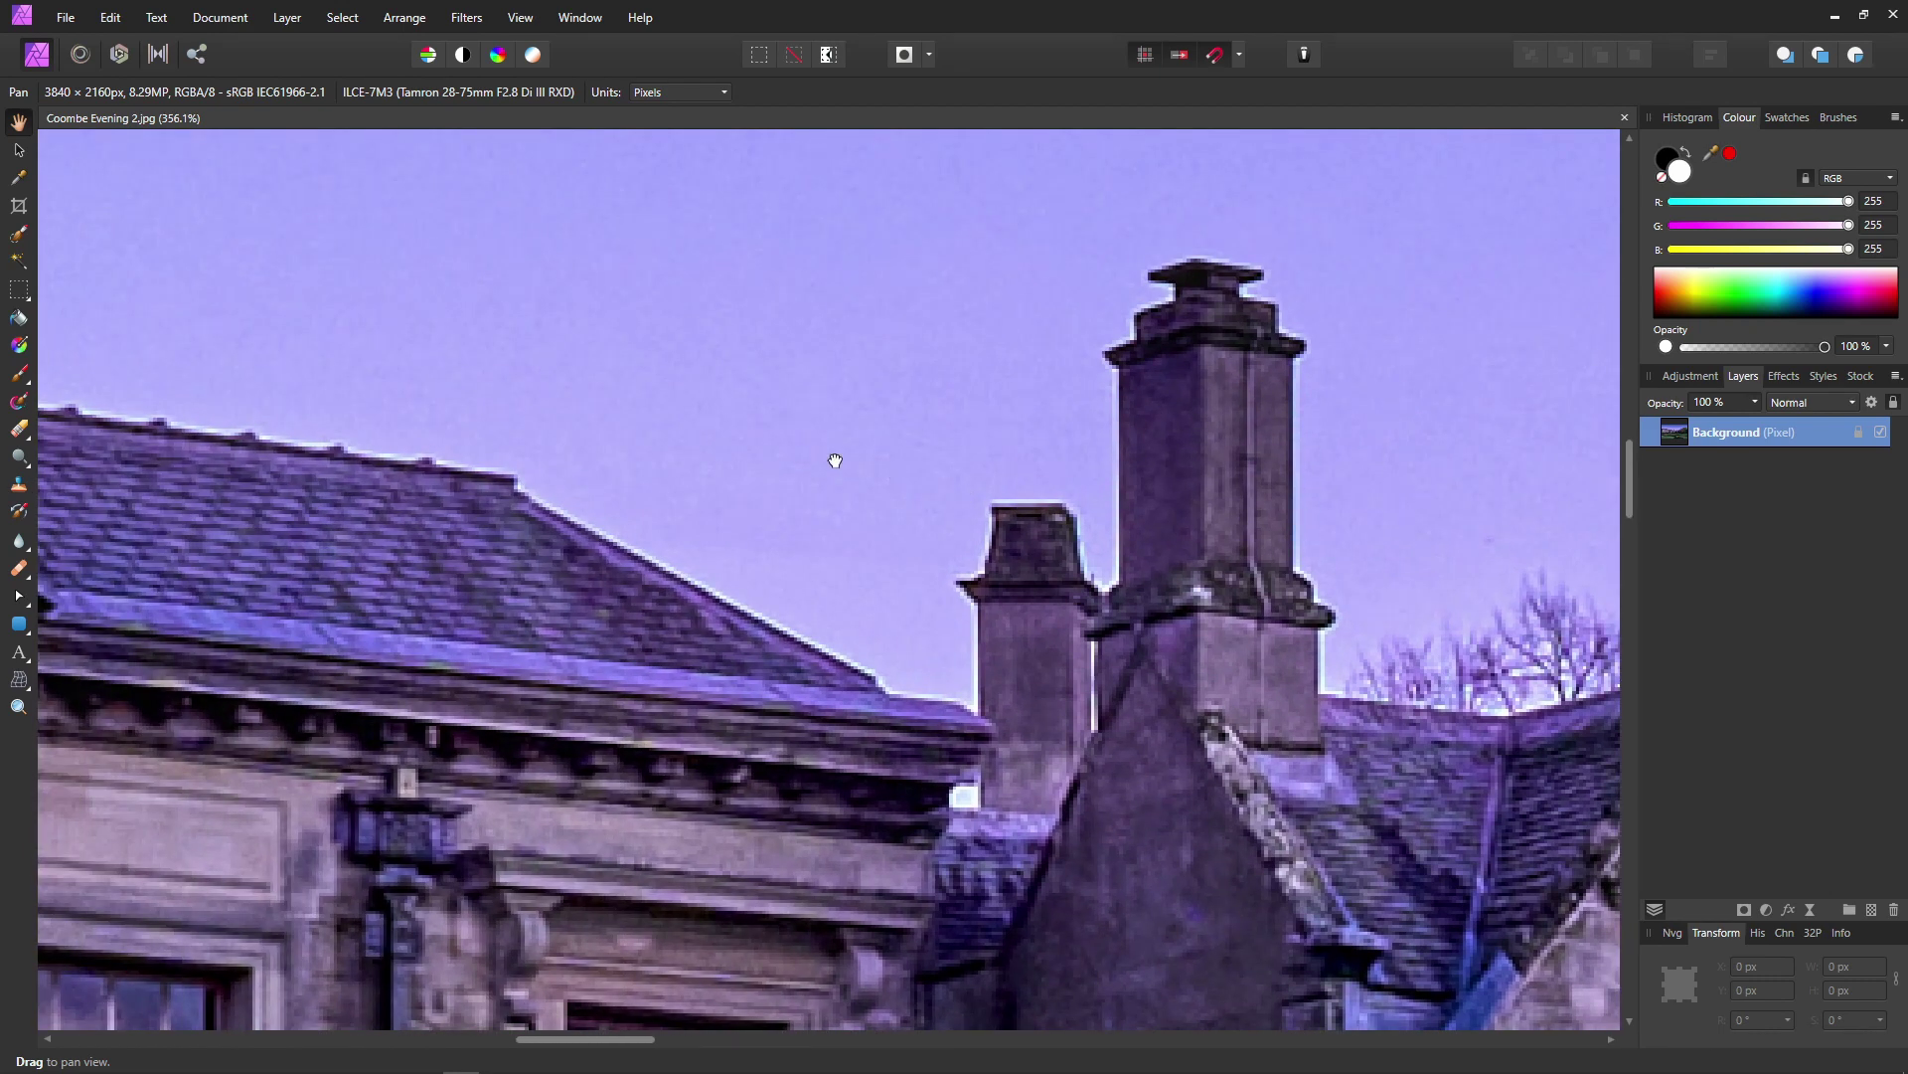
left_click_drag(835, 460, 909, 469)
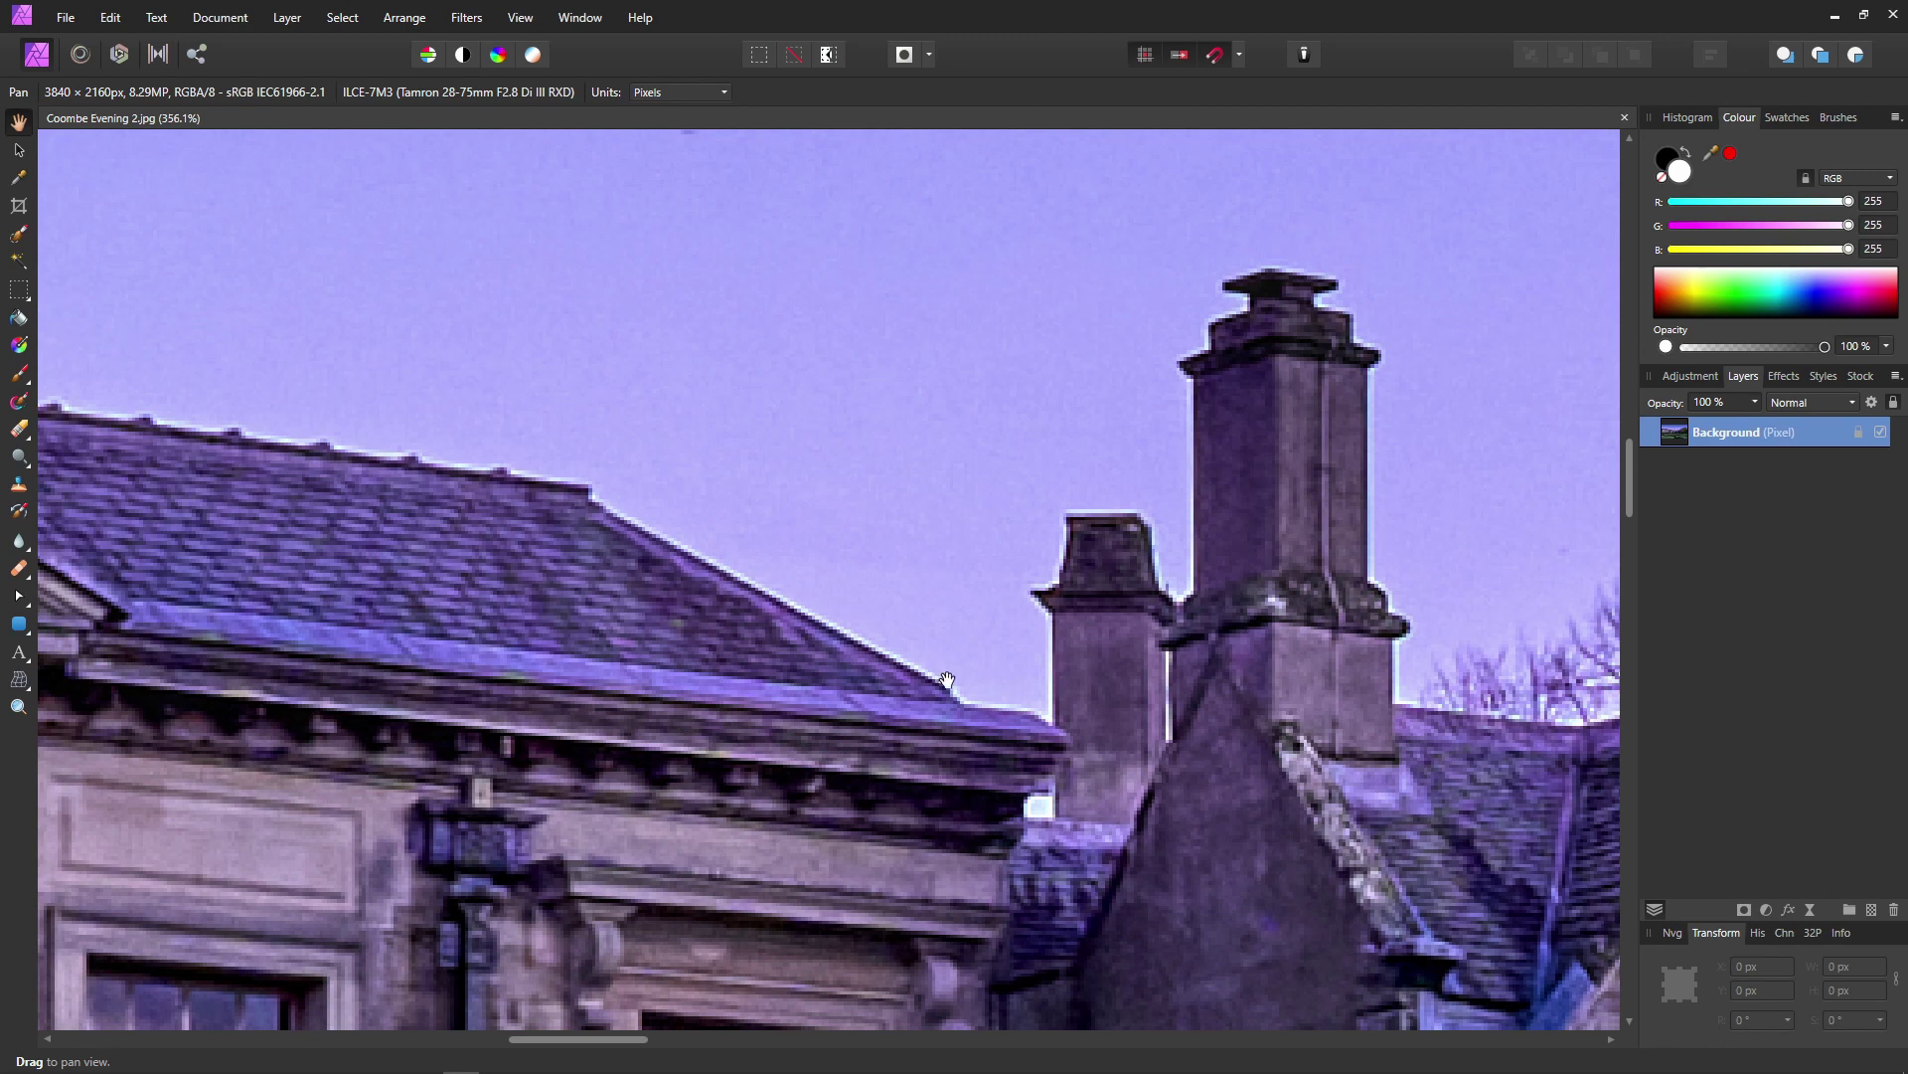
left_click_drag(563, 510, 650, 529)
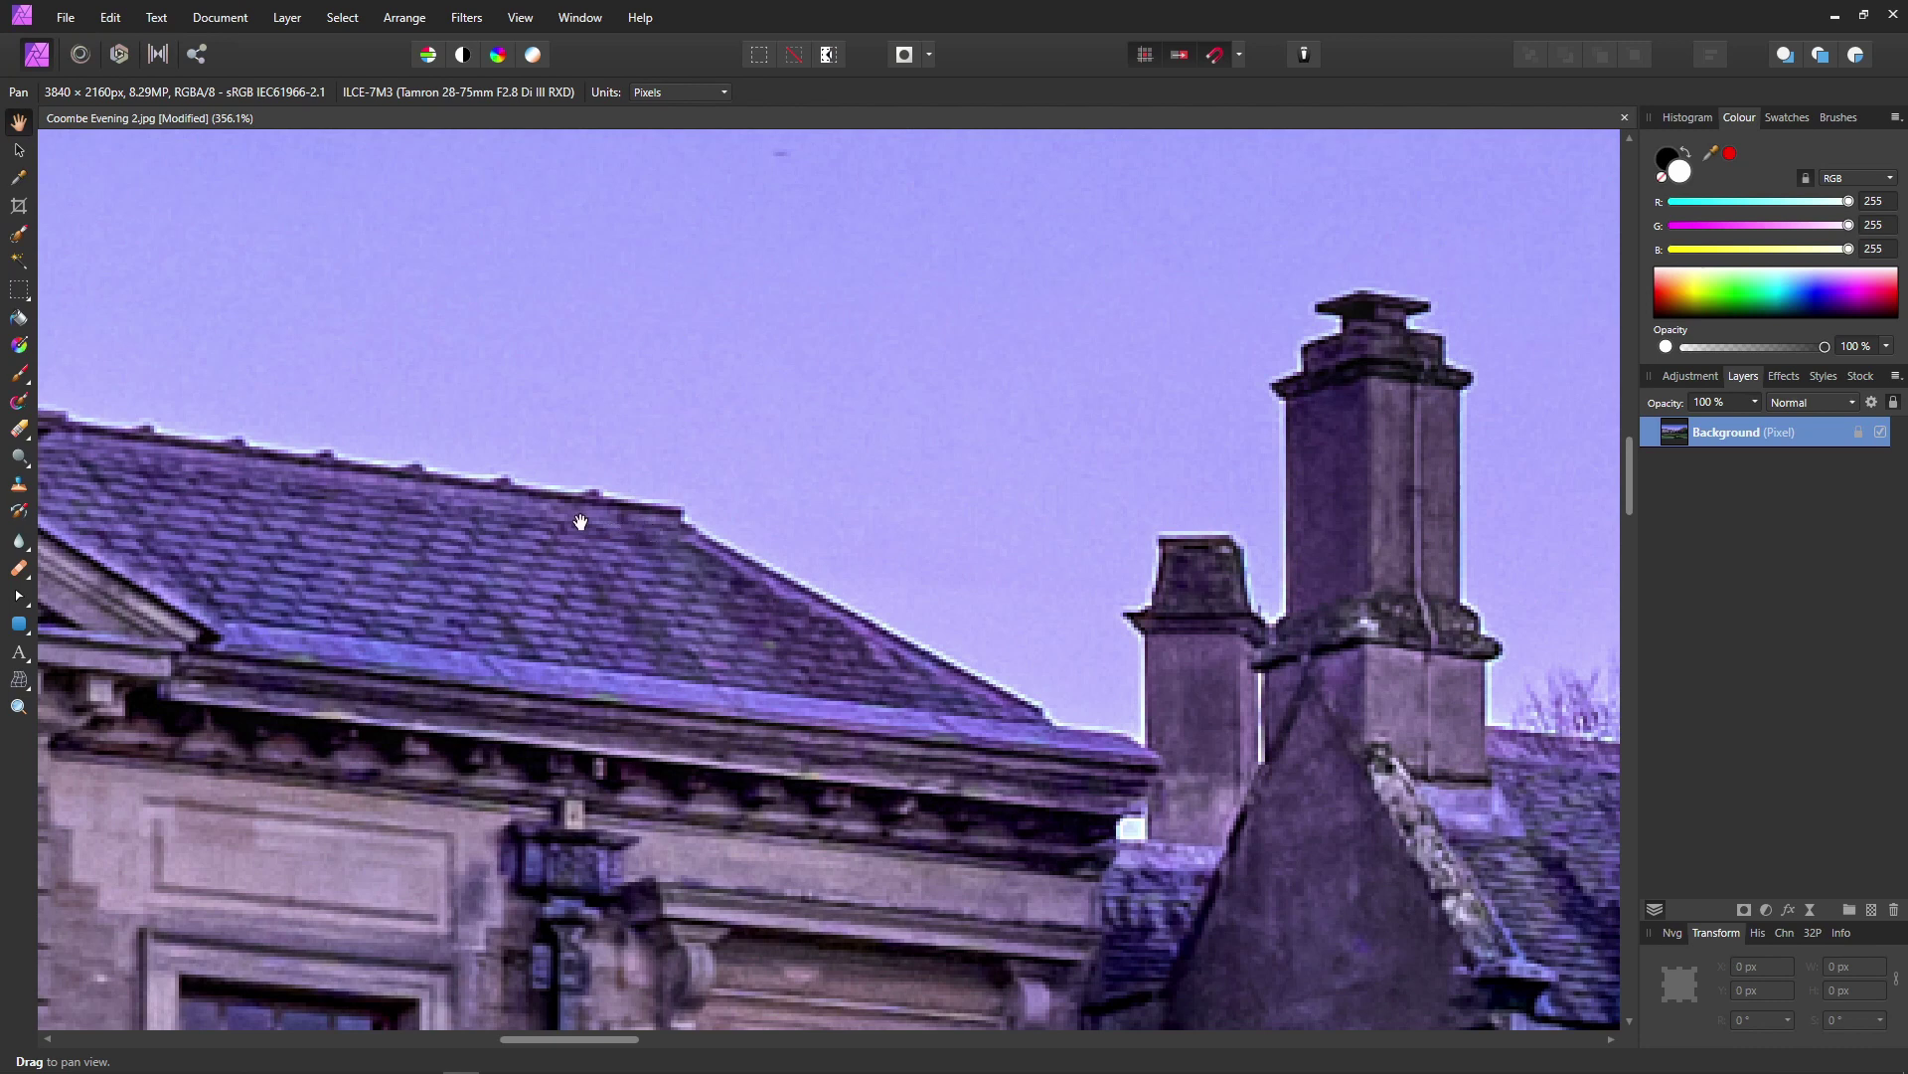
- Switch to the Clone Brush, undo the stray sky dab on the roof tiles, and set Darker colour mode
left_click(18, 487)
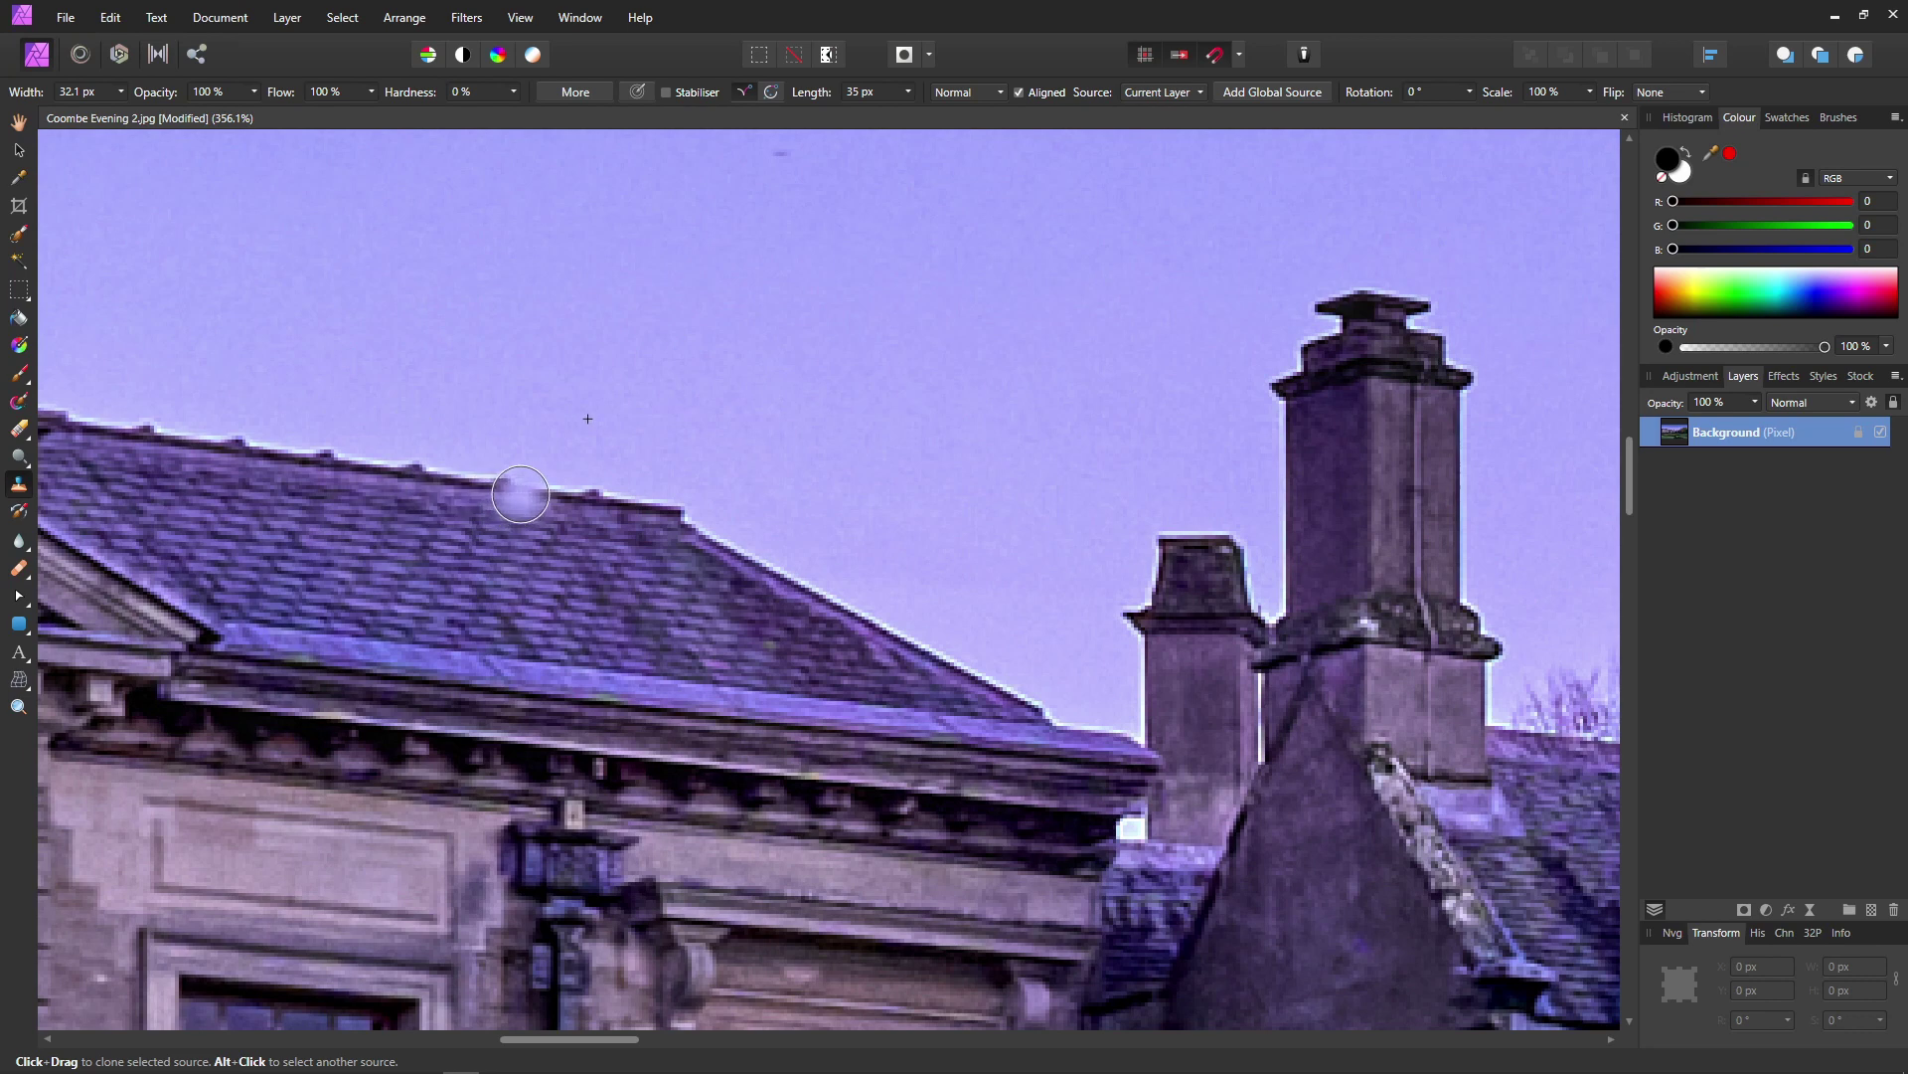
key("ctrl+z")
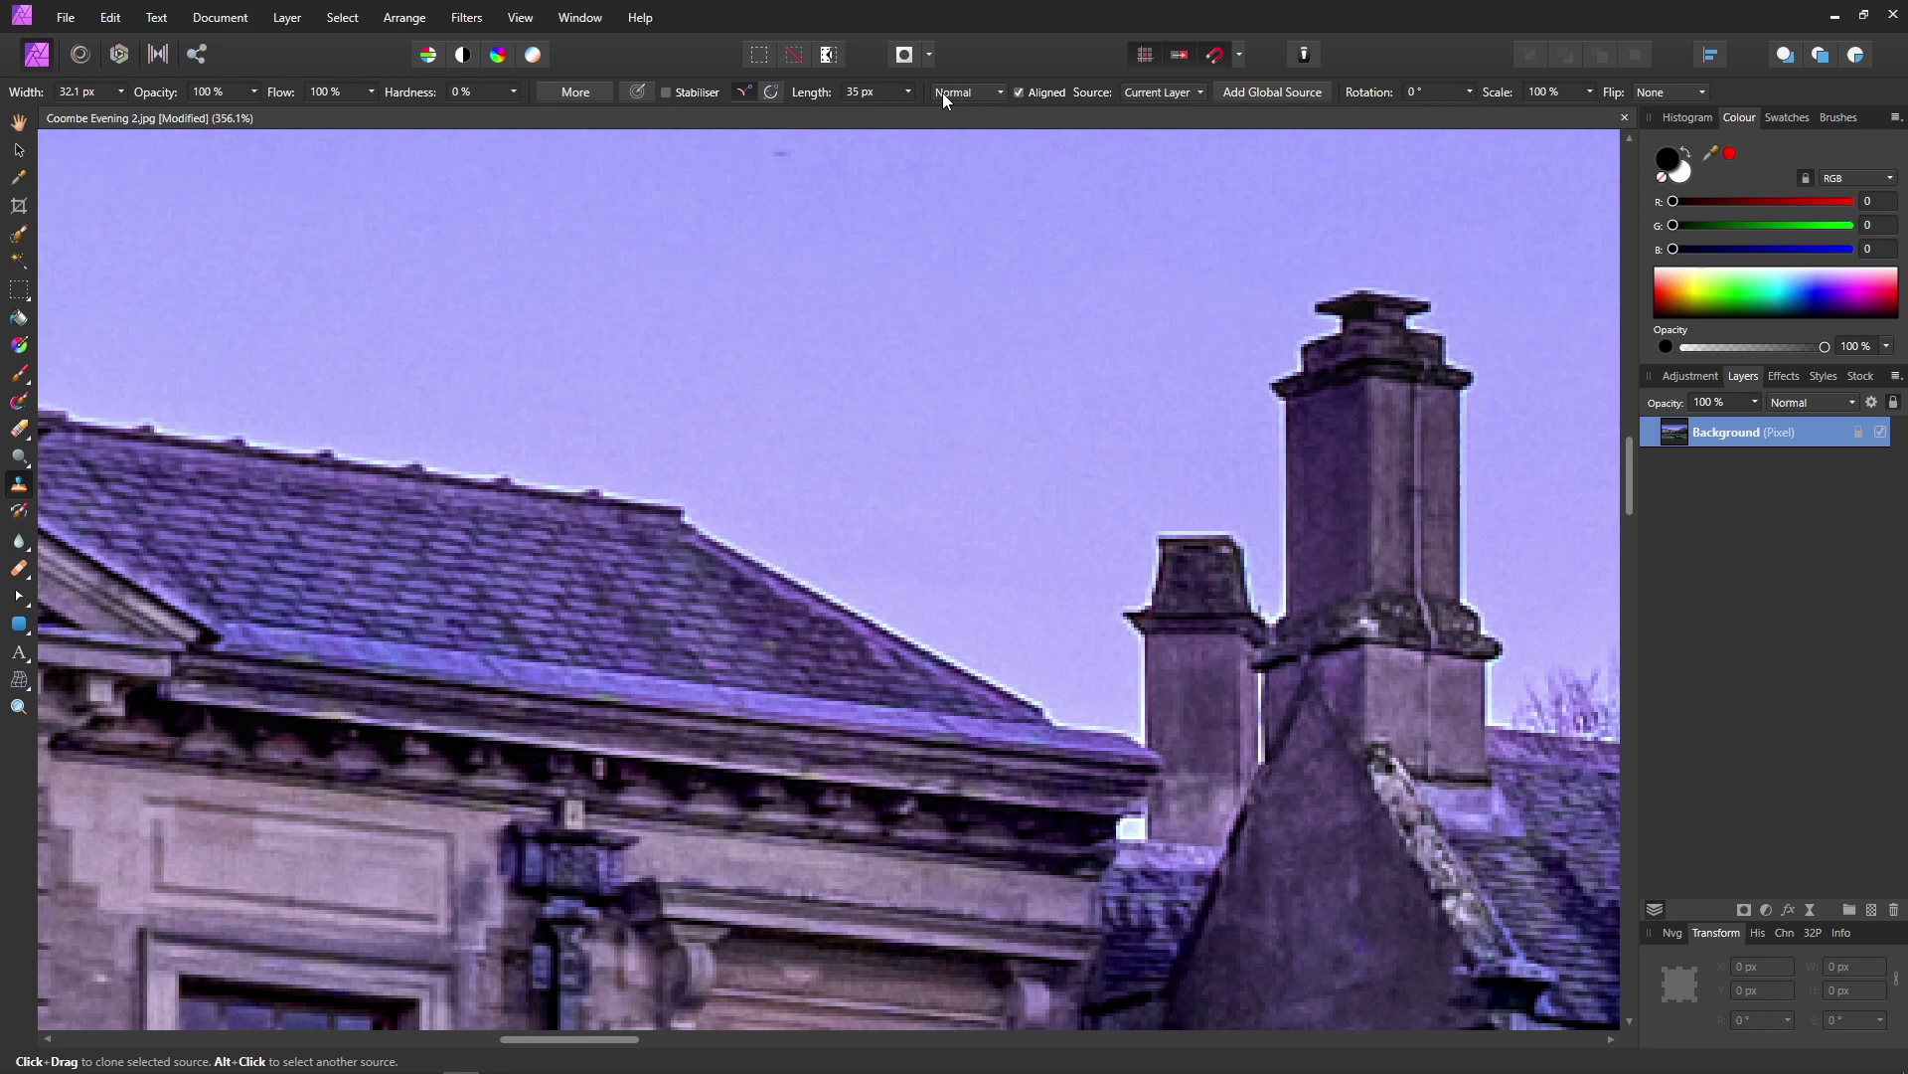
left_click(997, 100)
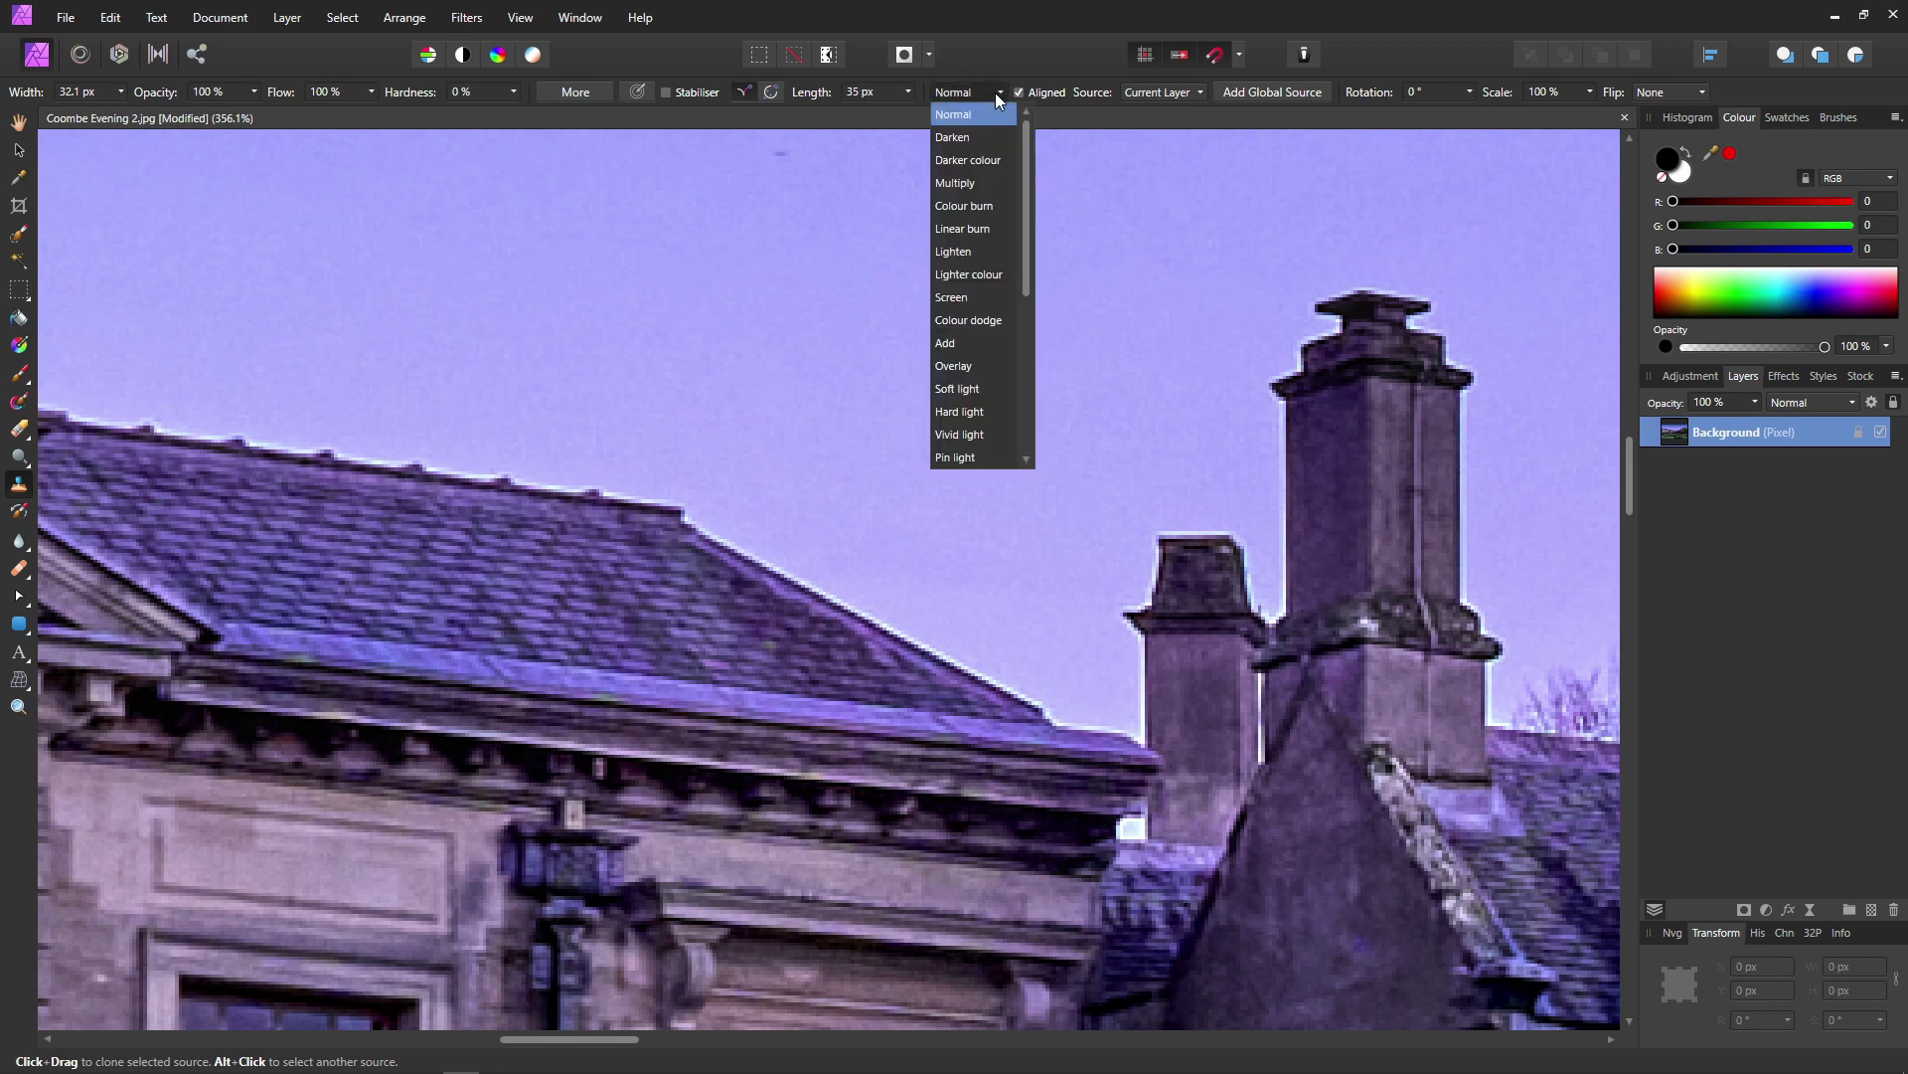
left_click(978, 160)
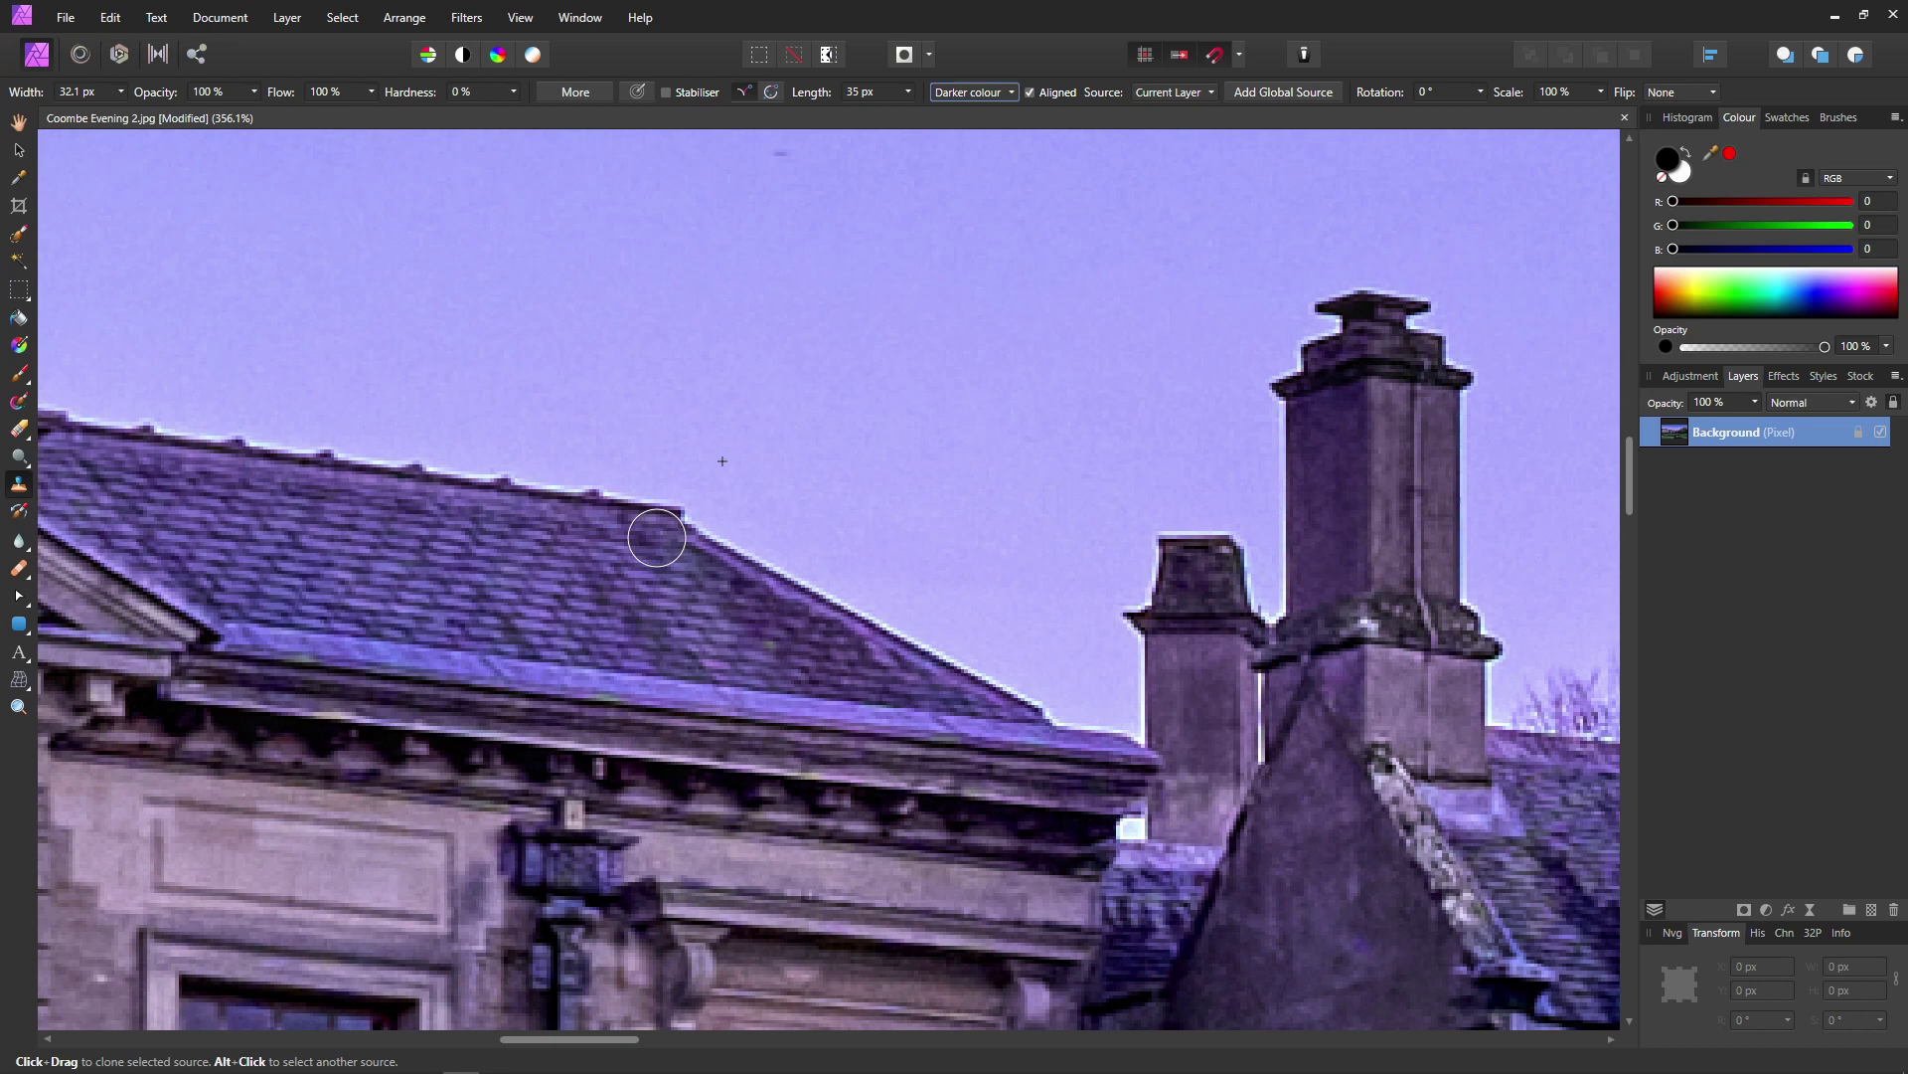
- Shrink the clone brush to 14.3 px, paint over the roof-edge halo, and sample the sky above the roof
key("bracketleft")
key("bracketleft")
key("bracketleft")
key("bracketleft")
key("bracketleft")
left_click_drag(721, 536, 821, 593)
left_click(482, 422, "alt")
- Clone sky along the upper left roof ridge to erase its white fringe
left_click_drag(498, 478, 48, 408)
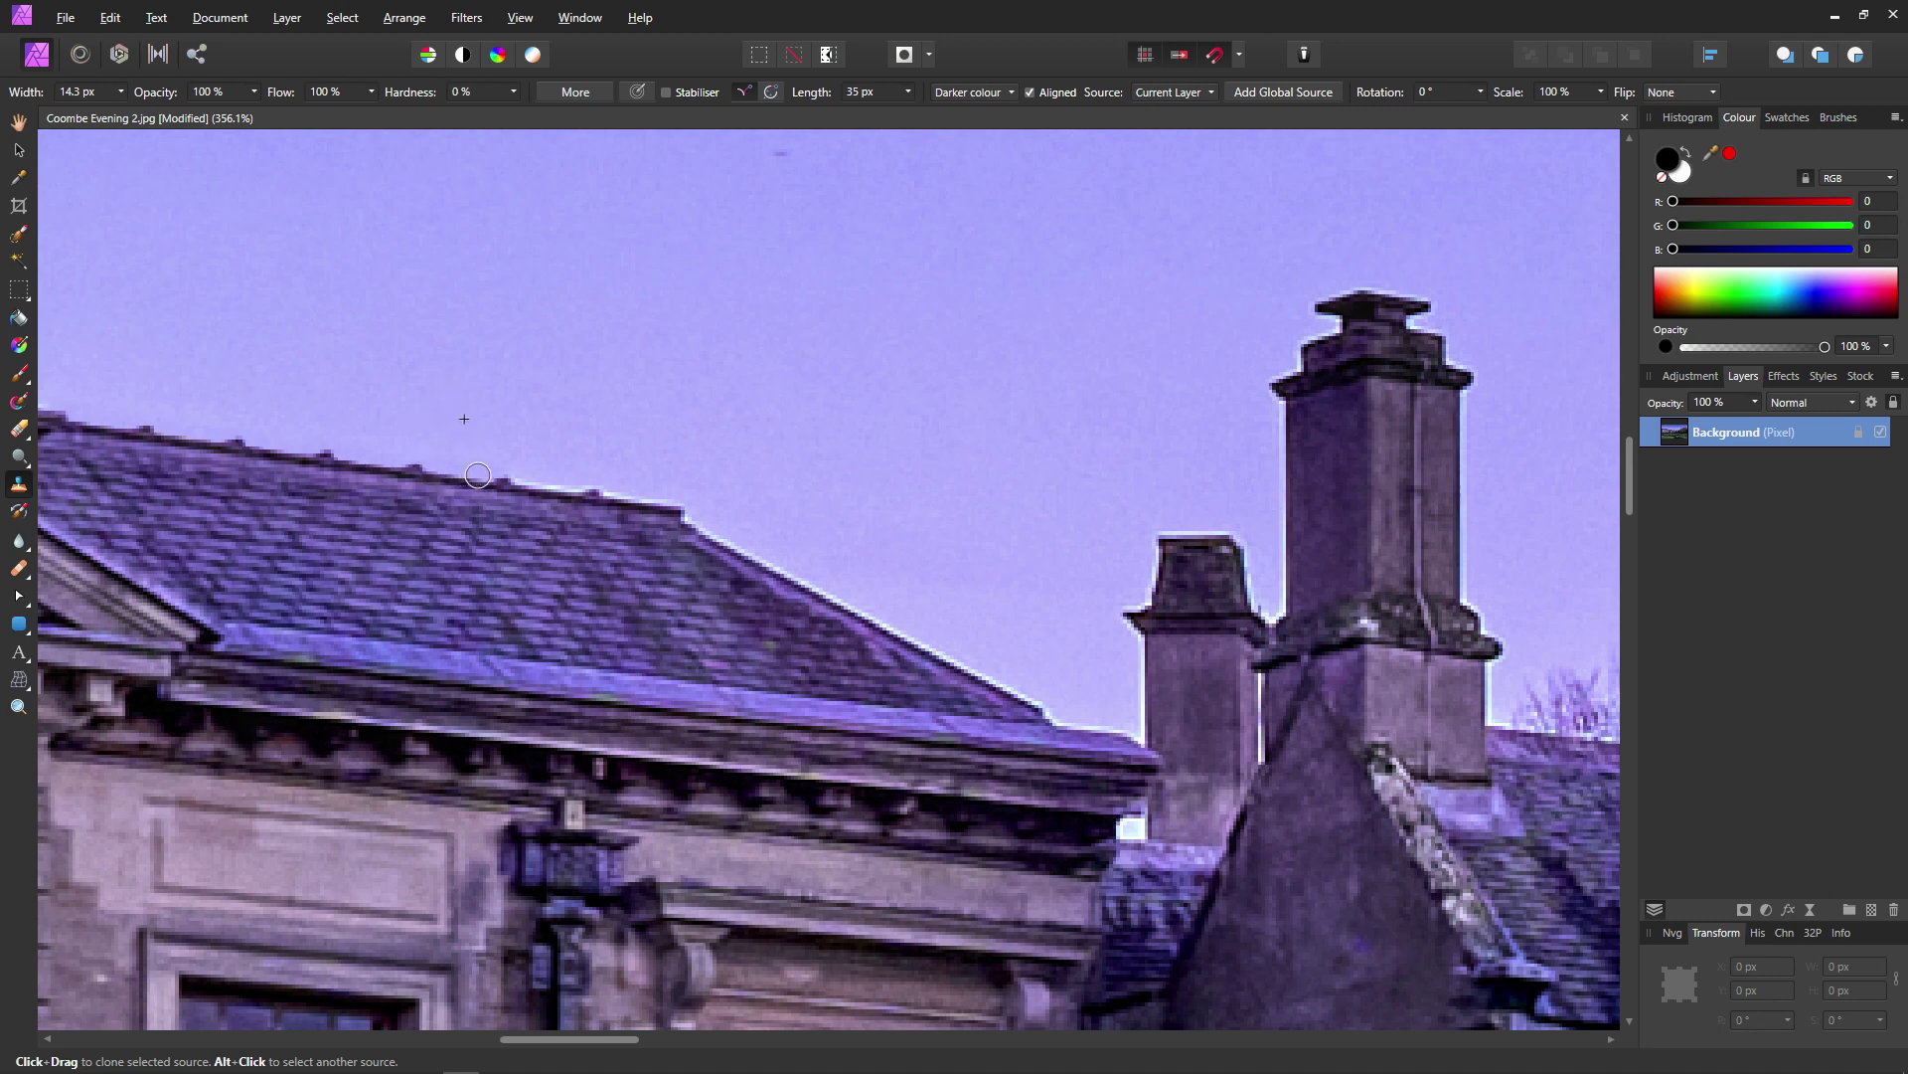
left_click_drag(504, 476, 692, 518)
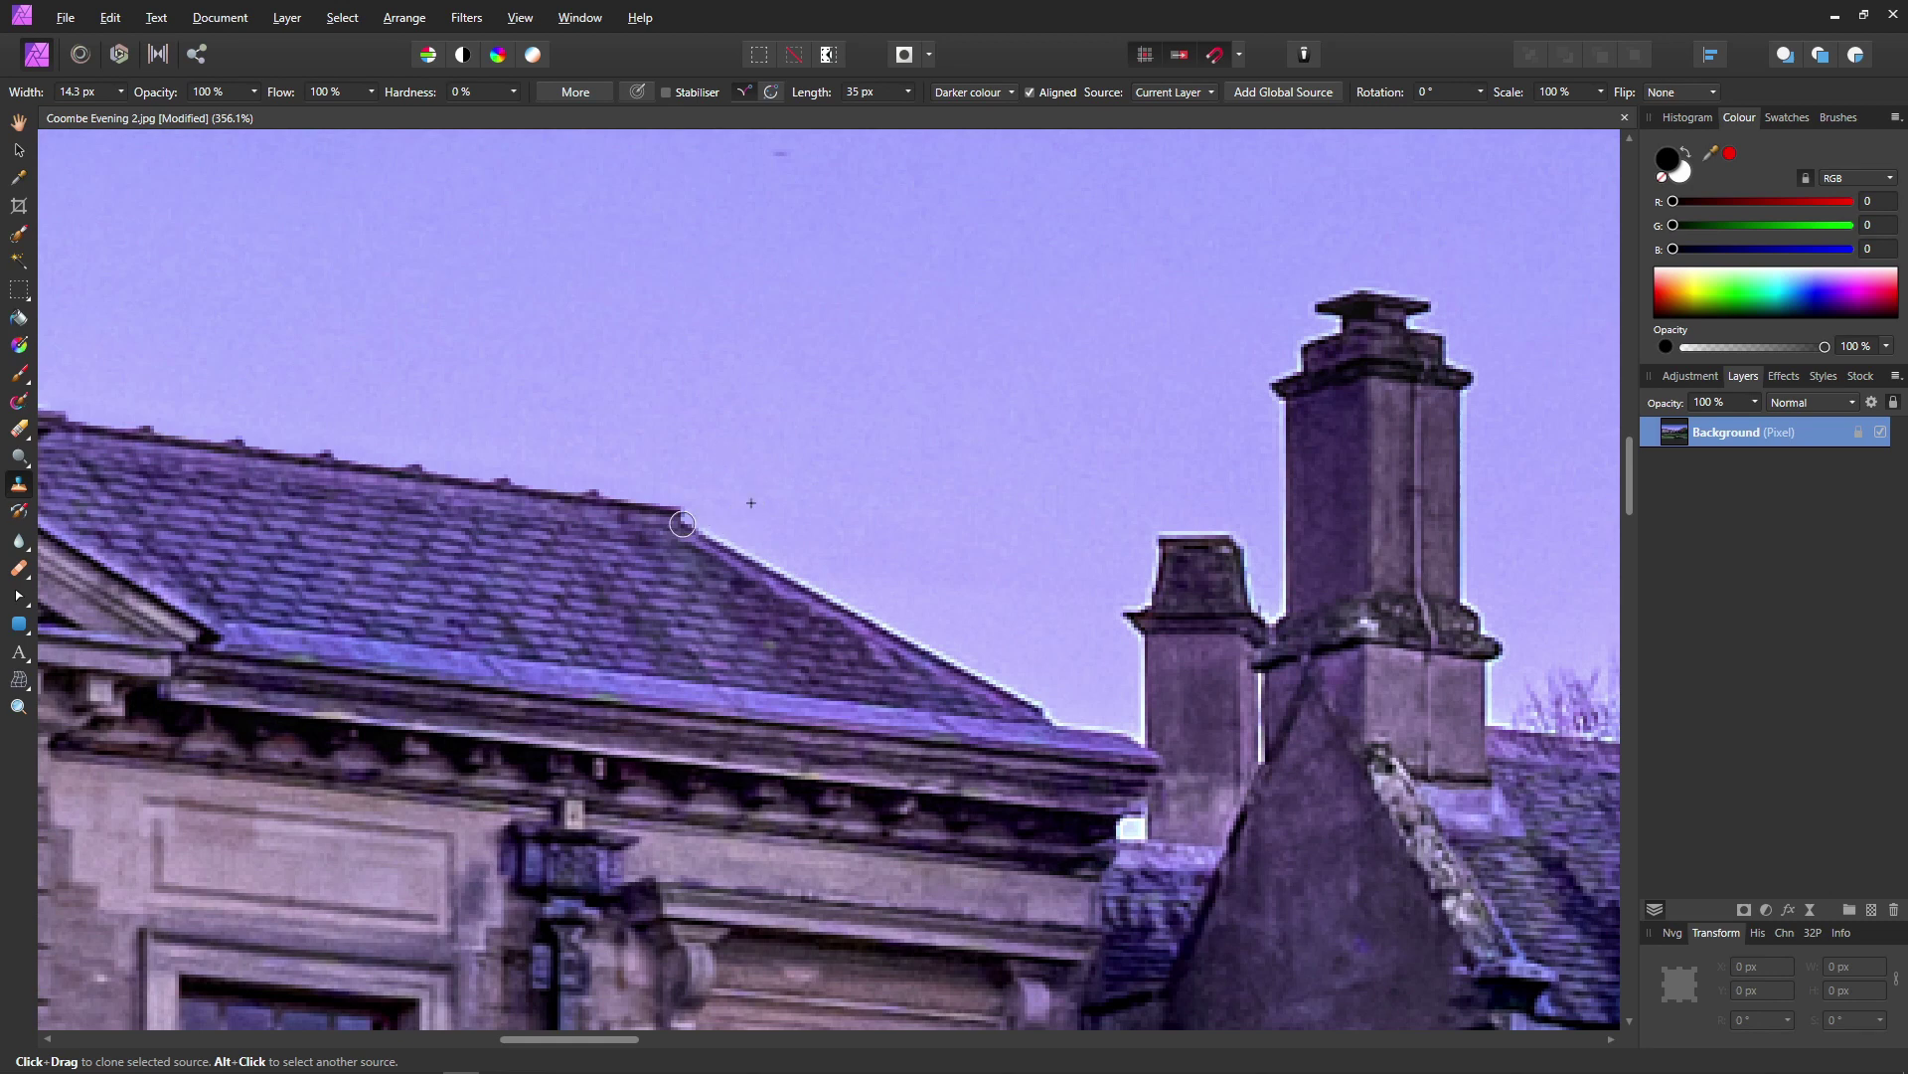
- Clone away the halo along the roof edge, the small chimney's right edge, and the tall chimney's left edge and cap
left_click_drag(682, 523, 943, 658)
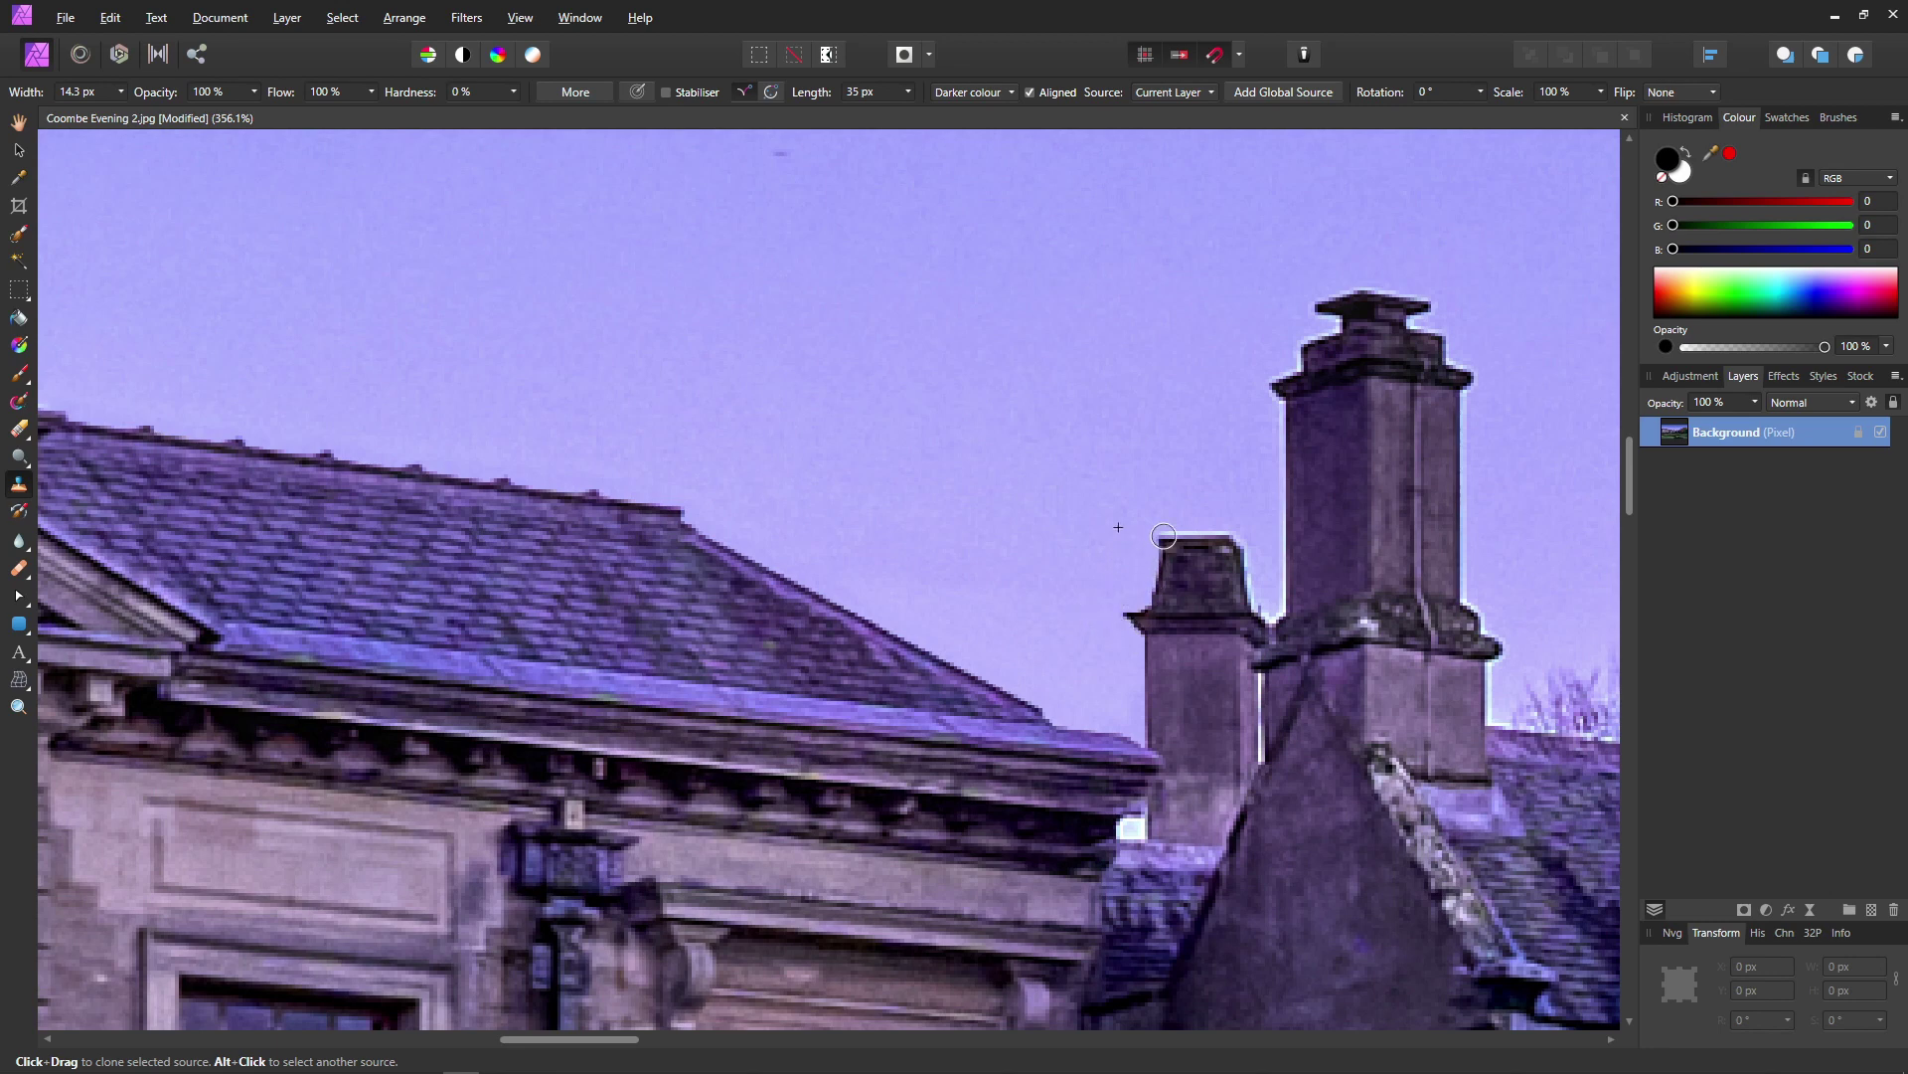
left_click(1190, 493, "alt")
left_click(1013, 602, "alt")
mouse_move(1242, 565)
left_mouse_down()
mouse_move(1282, 608)
mouse_move(1282, 439)
mouse_move(1275, 461)
mouse_move(1234, 455)
mouse_move(1278, 442)
mouse_move(1265, 390)
left_mouse_up()
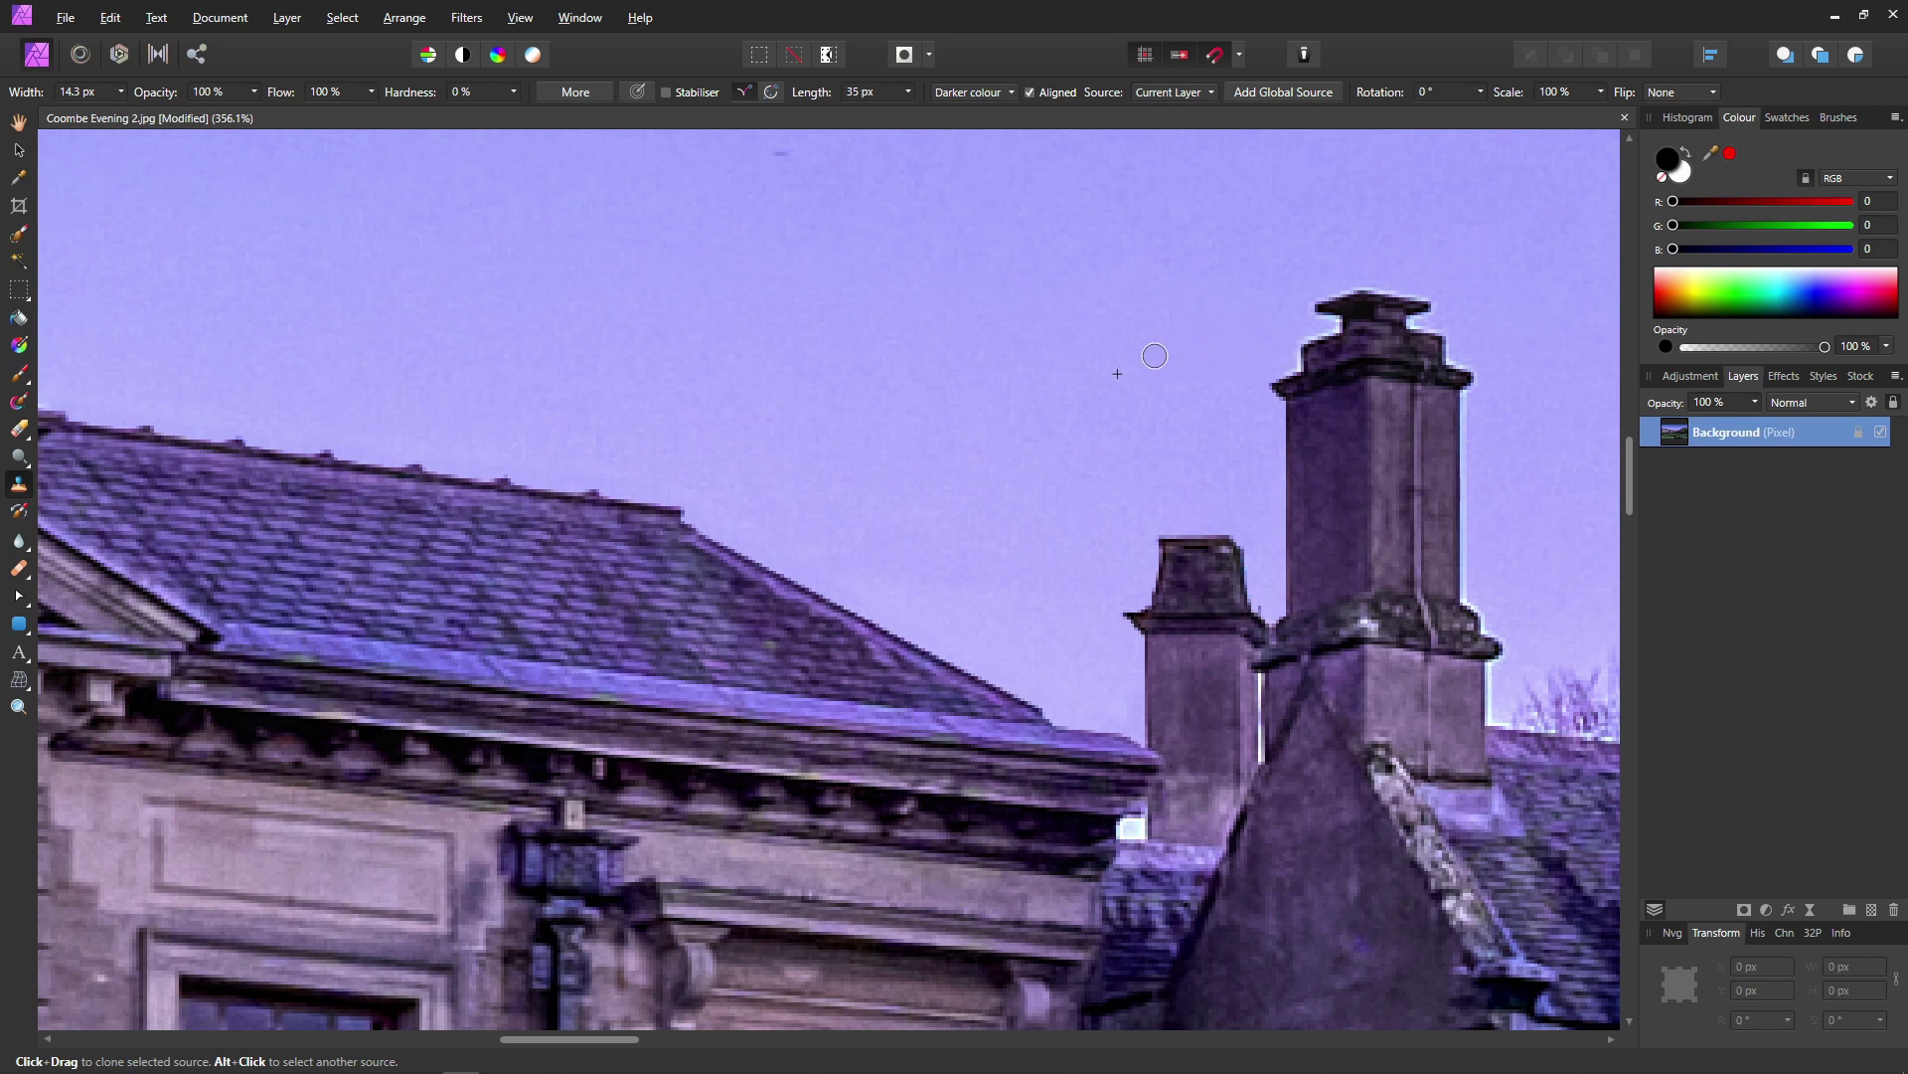
mouse_move(1288, 355)
left_mouse_down()
mouse_move(1280, 373)
mouse_move(1333, 320)
mouse_move(1317, 305)
mouse_move(1359, 286)
left_mouse_up()
mouse_move(1363, 289)
left_mouse_down()
mouse_move(1435, 303)
mouse_move(1416, 321)
mouse_move(1471, 374)
mouse_move(1464, 589)
mouse_move(1461, 538)
mouse_move(1425, 517)
mouse_move(1373, 525)
mouse_move(1395, 534)
mouse_move(1390, 594)
mouse_move(1355, 593)
mouse_move(1428, 552)
mouse_move(817, 374)
mouse_move(692, 400)
left_mouse_up()
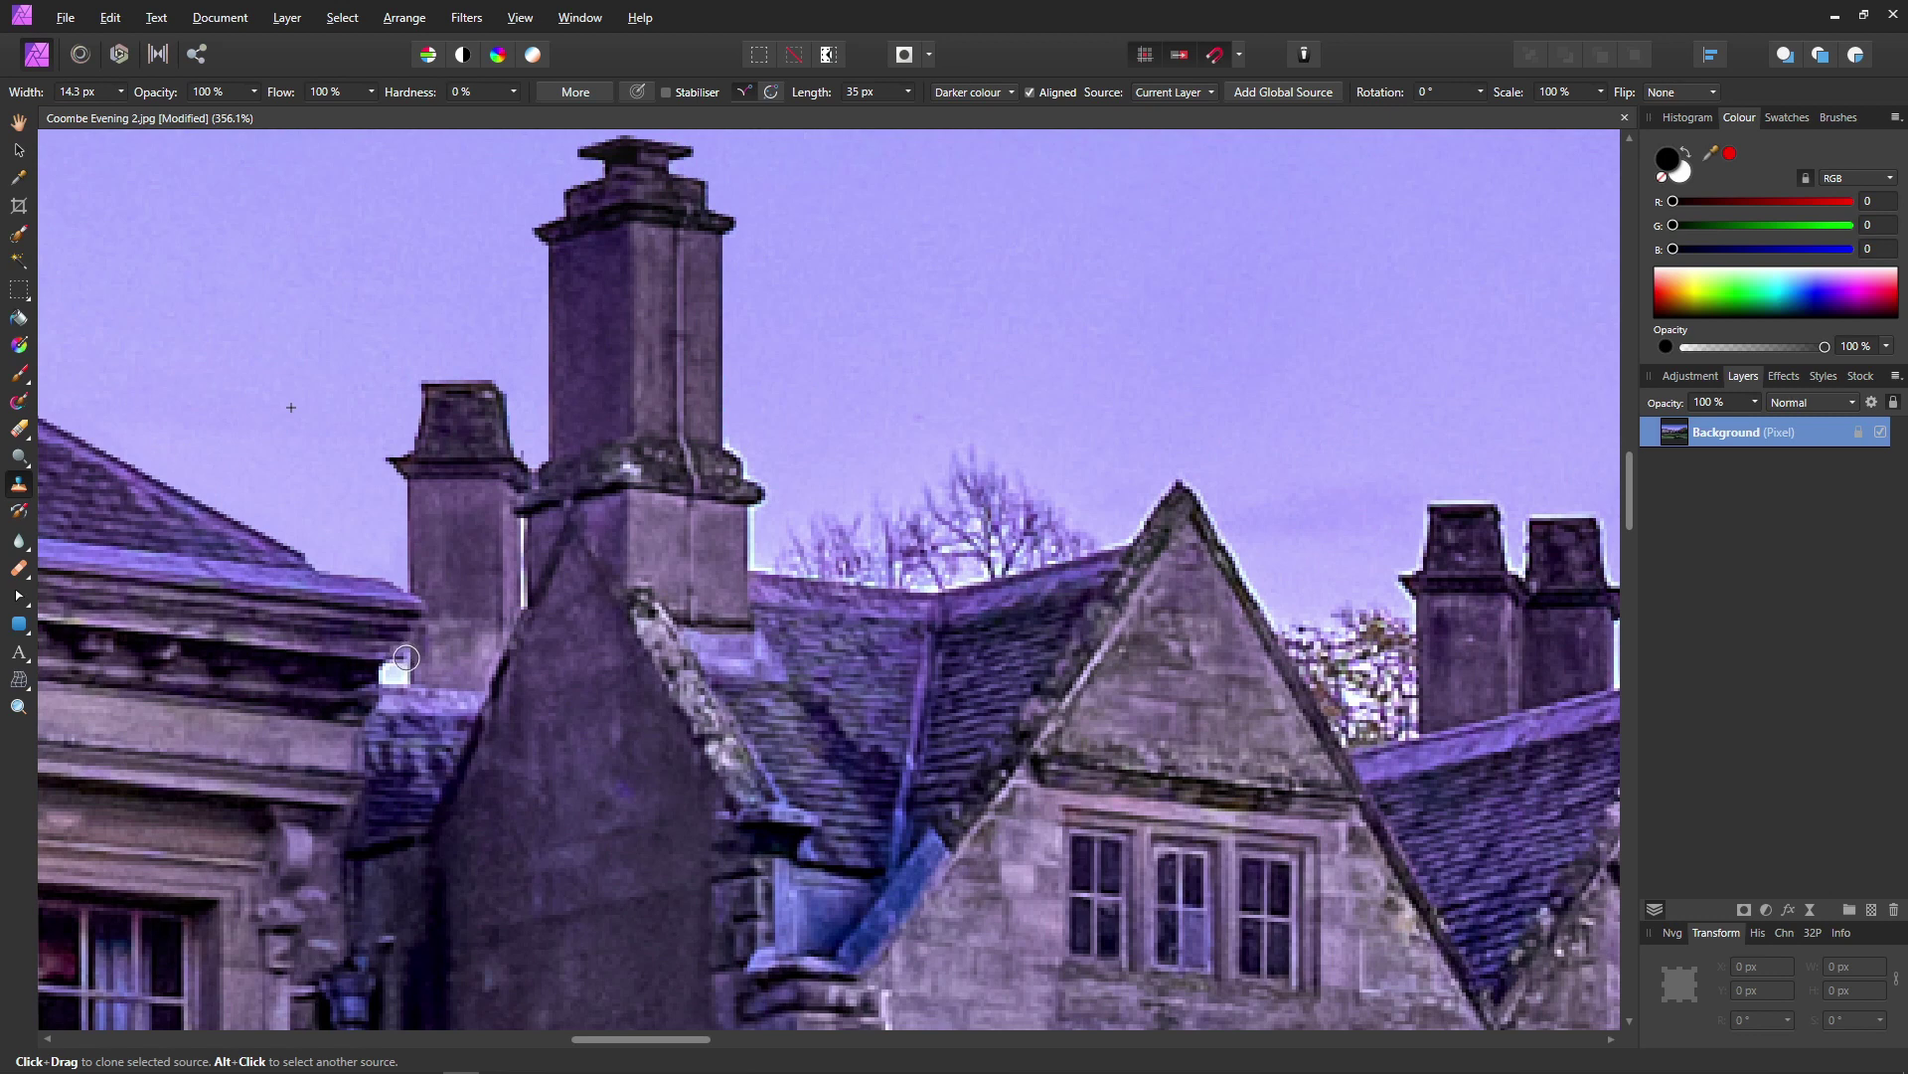
- Paint out the small white patch by the roof and the white line down the chimney's left edge
left_click_drag(408, 662, 410, 663)
left_click_drag(521, 606, 521, 527)
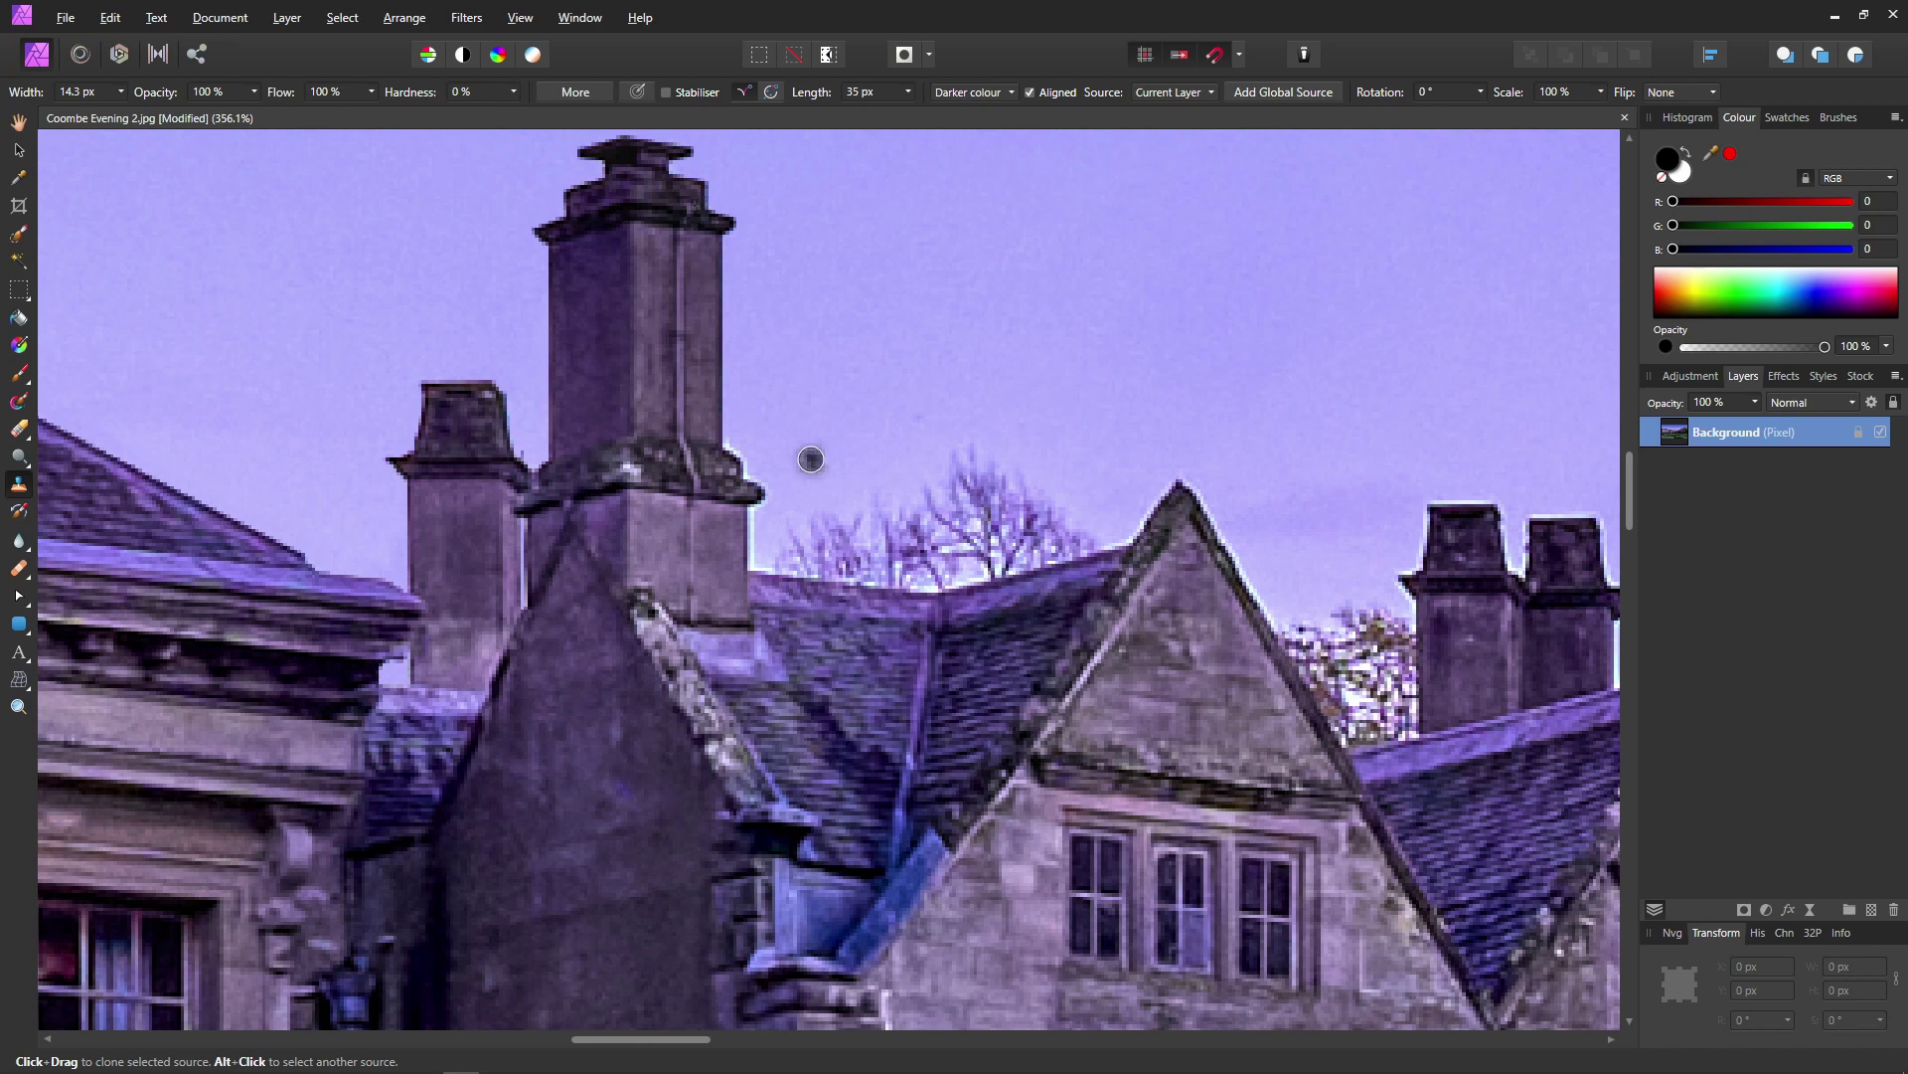
- Resample, darken the chimney's right-edge halo, clone the tree-line fringe at 28.7 px, then shrink to 12.7 px
left_click(813, 456, "alt")
mouse_move(801, 469)
left_mouse_down()
mouse_move(764, 517)
mouse_move(762, 491)
mouse_move(760, 561)
mouse_move(789, 490)
mouse_move(764, 536)
mouse_move(800, 491)
left_mouse_up()
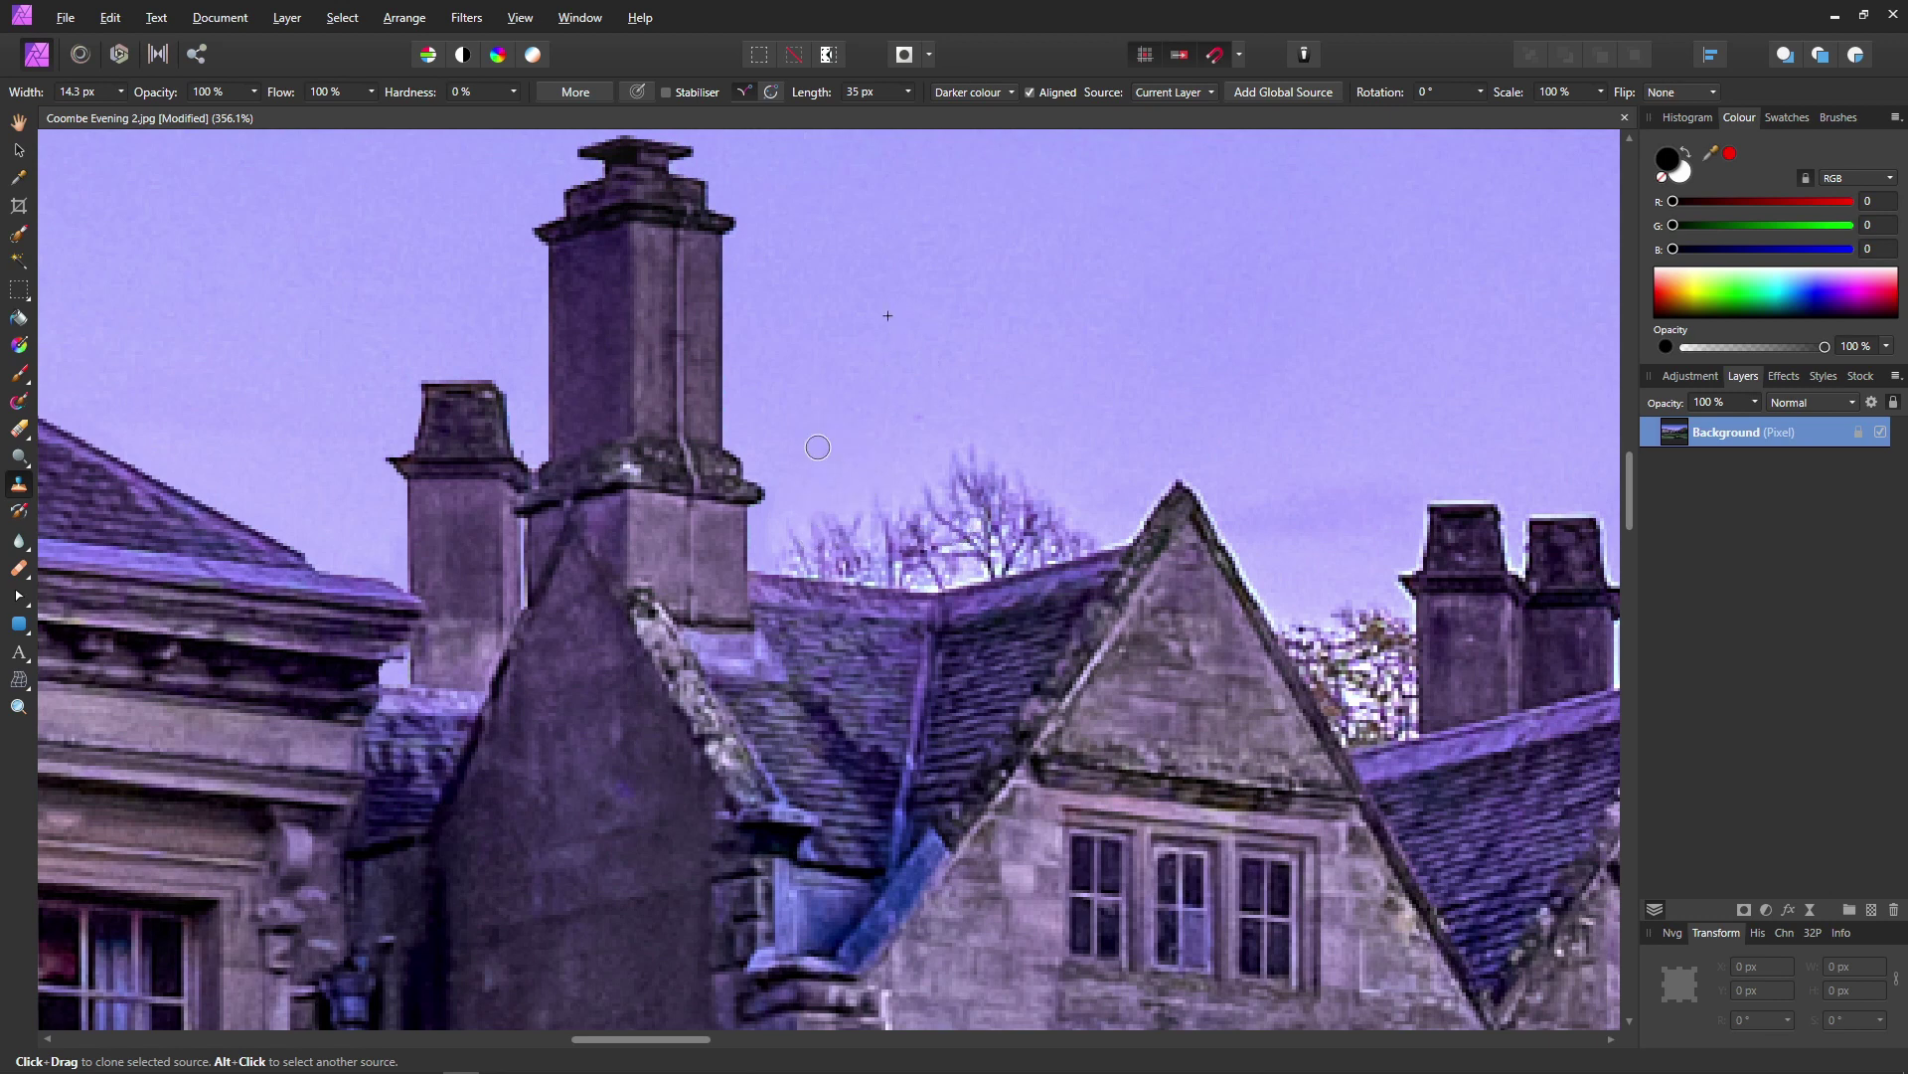
key("bracketright")
key("bracketright")
key("bracketright")
key("bracketright")
mouse_move(849, 548)
left_mouse_down()
mouse_move(953, 564)
mouse_move(982, 550)
mouse_move(971, 531)
mouse_move(1036, 547)
mouse_move(937, 552)
left_mouse_up()
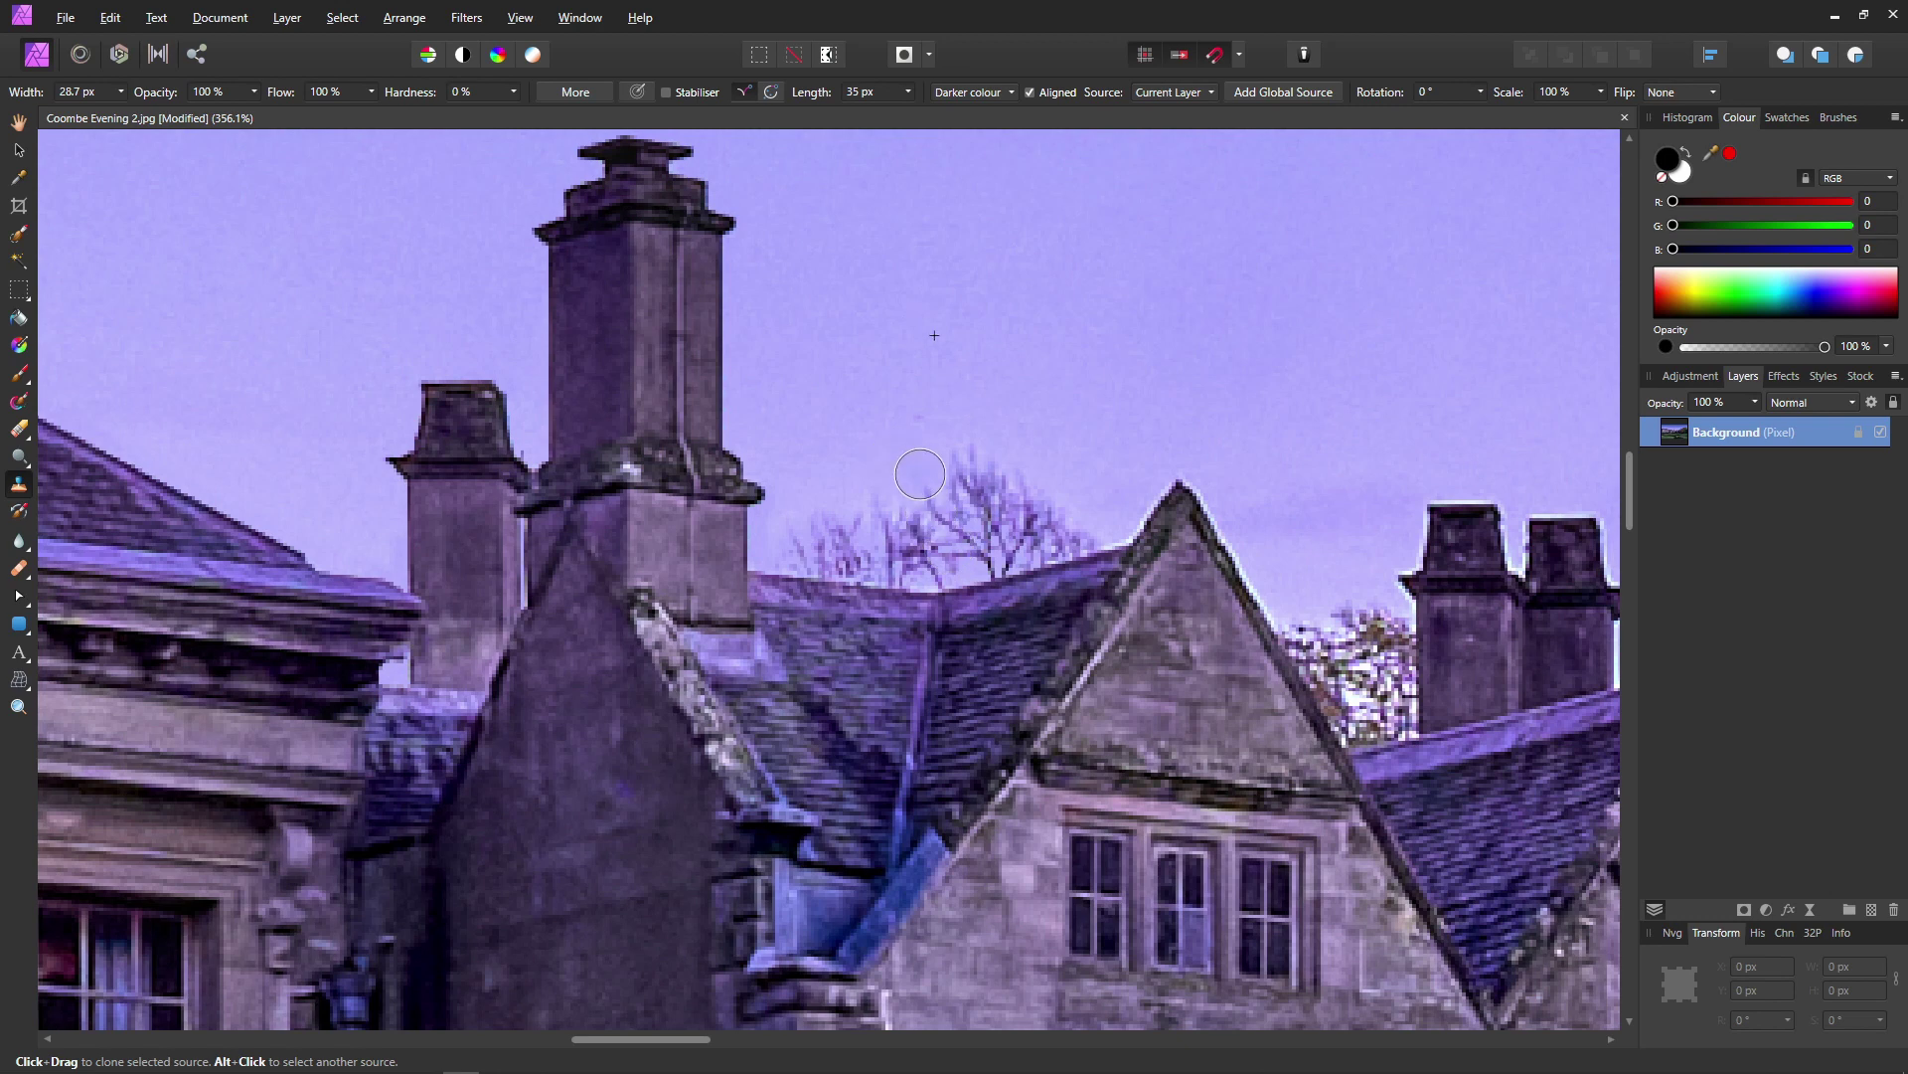
key("bracketleft")
key("bracketleft")
key("bracketleft")
key("bracketleft")
- Sample clean sky beside the central gable peak and clone away the halo down its right edge
left_click(806, 413, "alt")
scroll(894, 517, "right", 5)
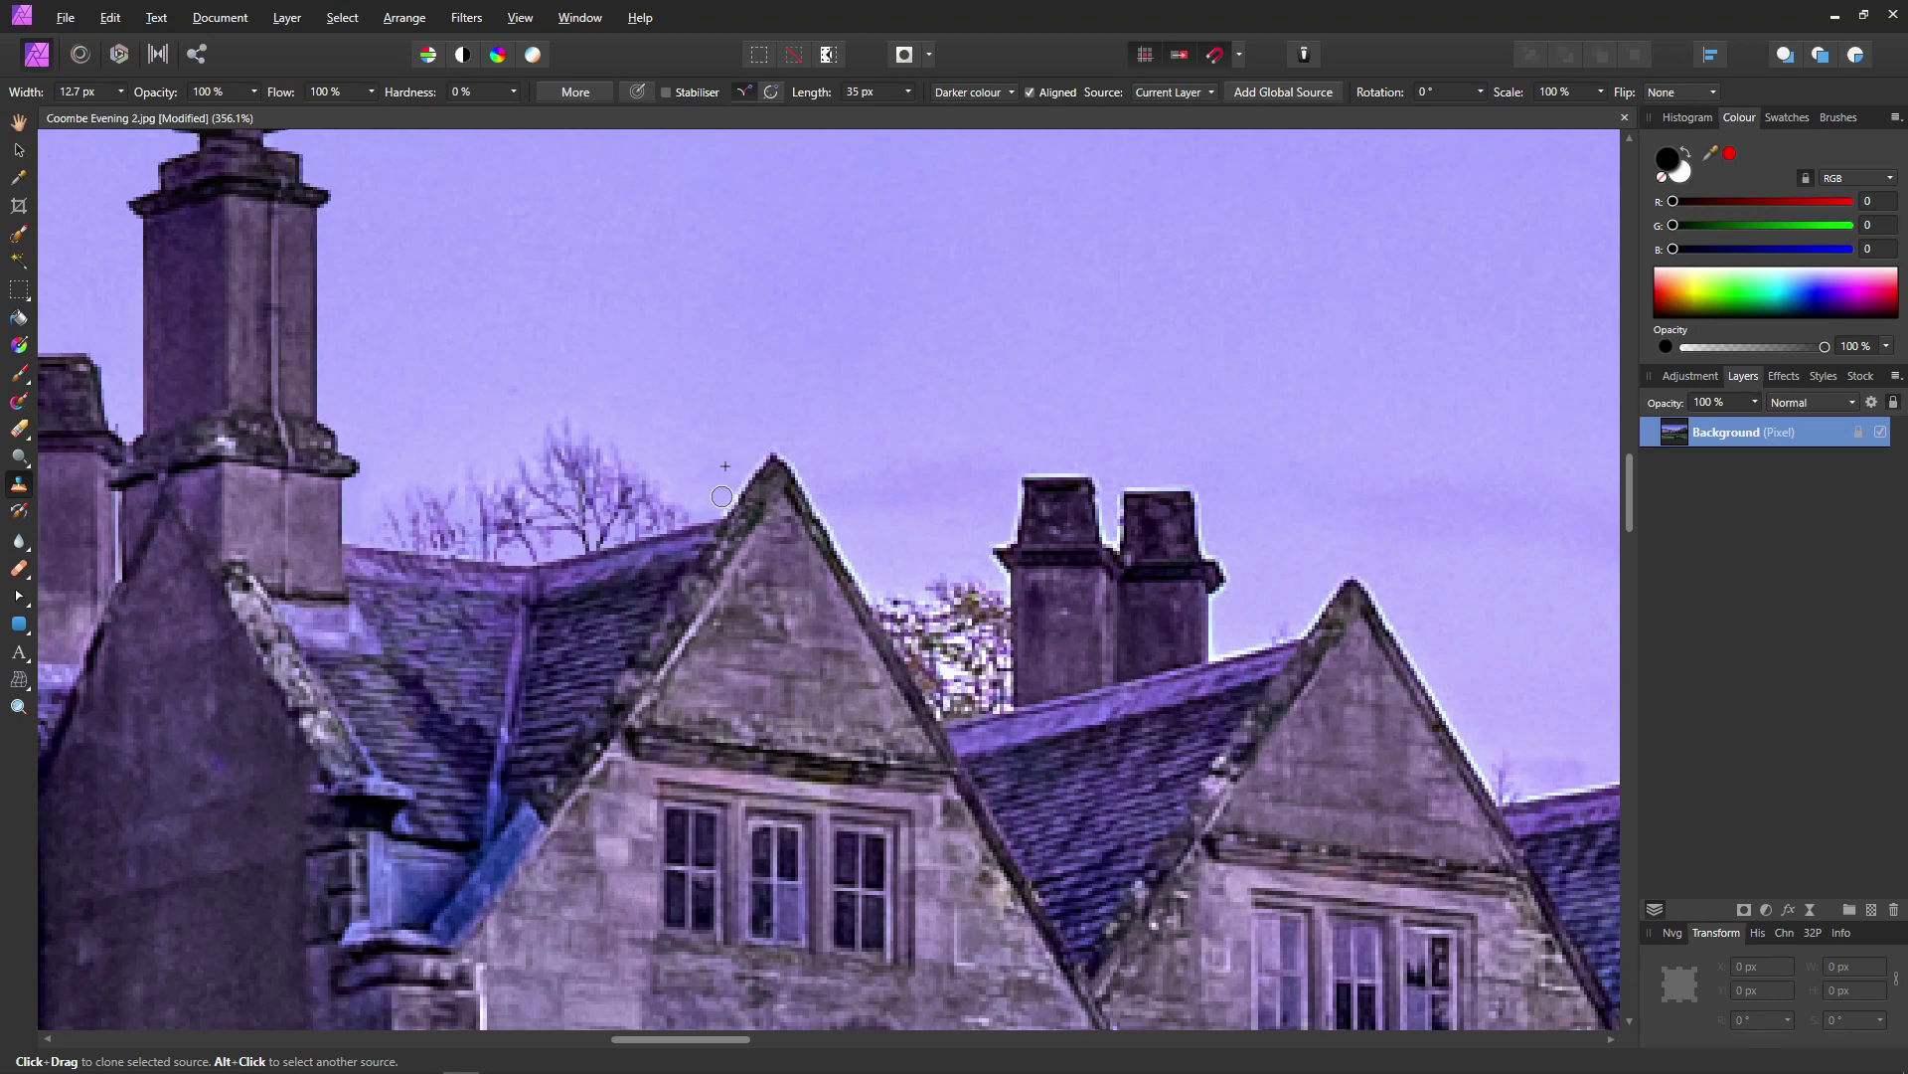
left_click(725, 465, "alt")
left_click_drag(780, 463, 831, 540)
left_click_drag(514, 504, 1096, 483)
left_click_drag(865, 484, 1100, 539)
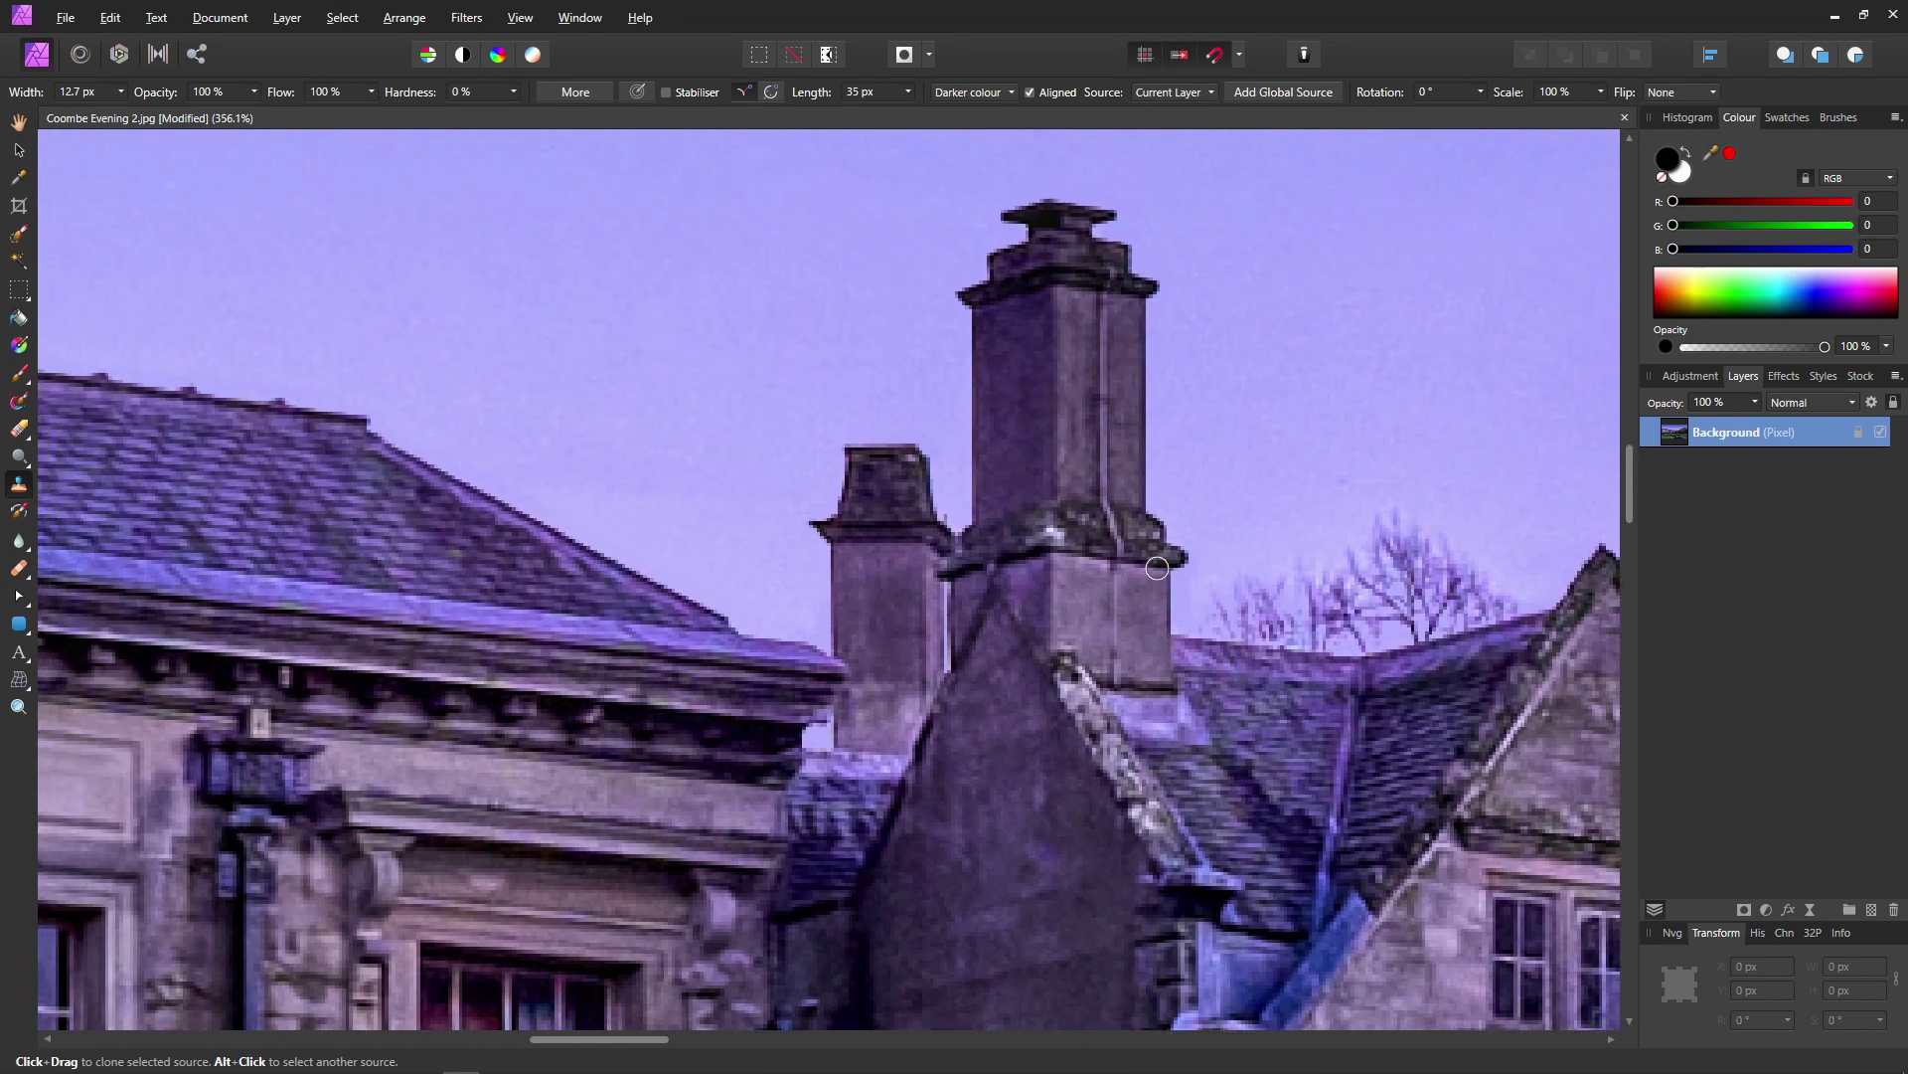
left_click_drag(860, 538, 724, 510)
scroll(723, 510, "left", 5)
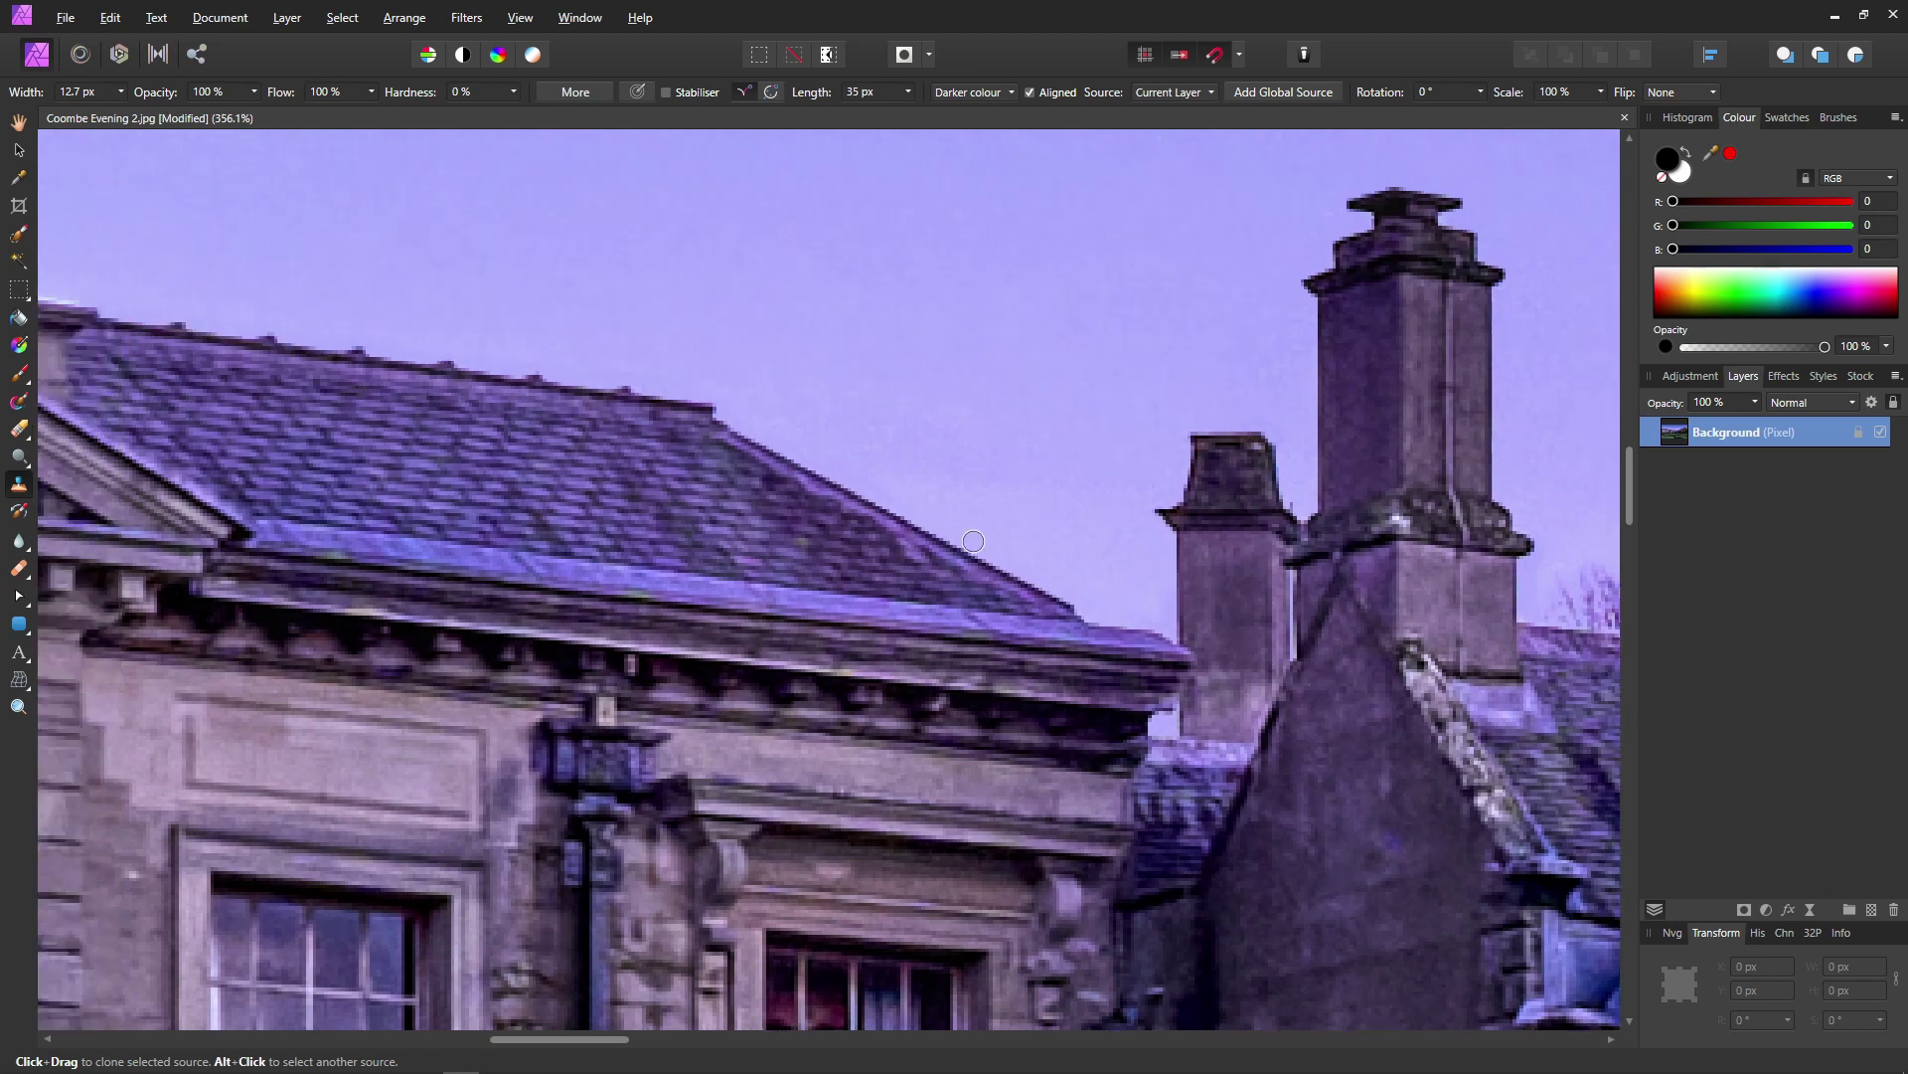
scroll(755, 517, "down", 2)
scroll(755, 517, "right", 2)
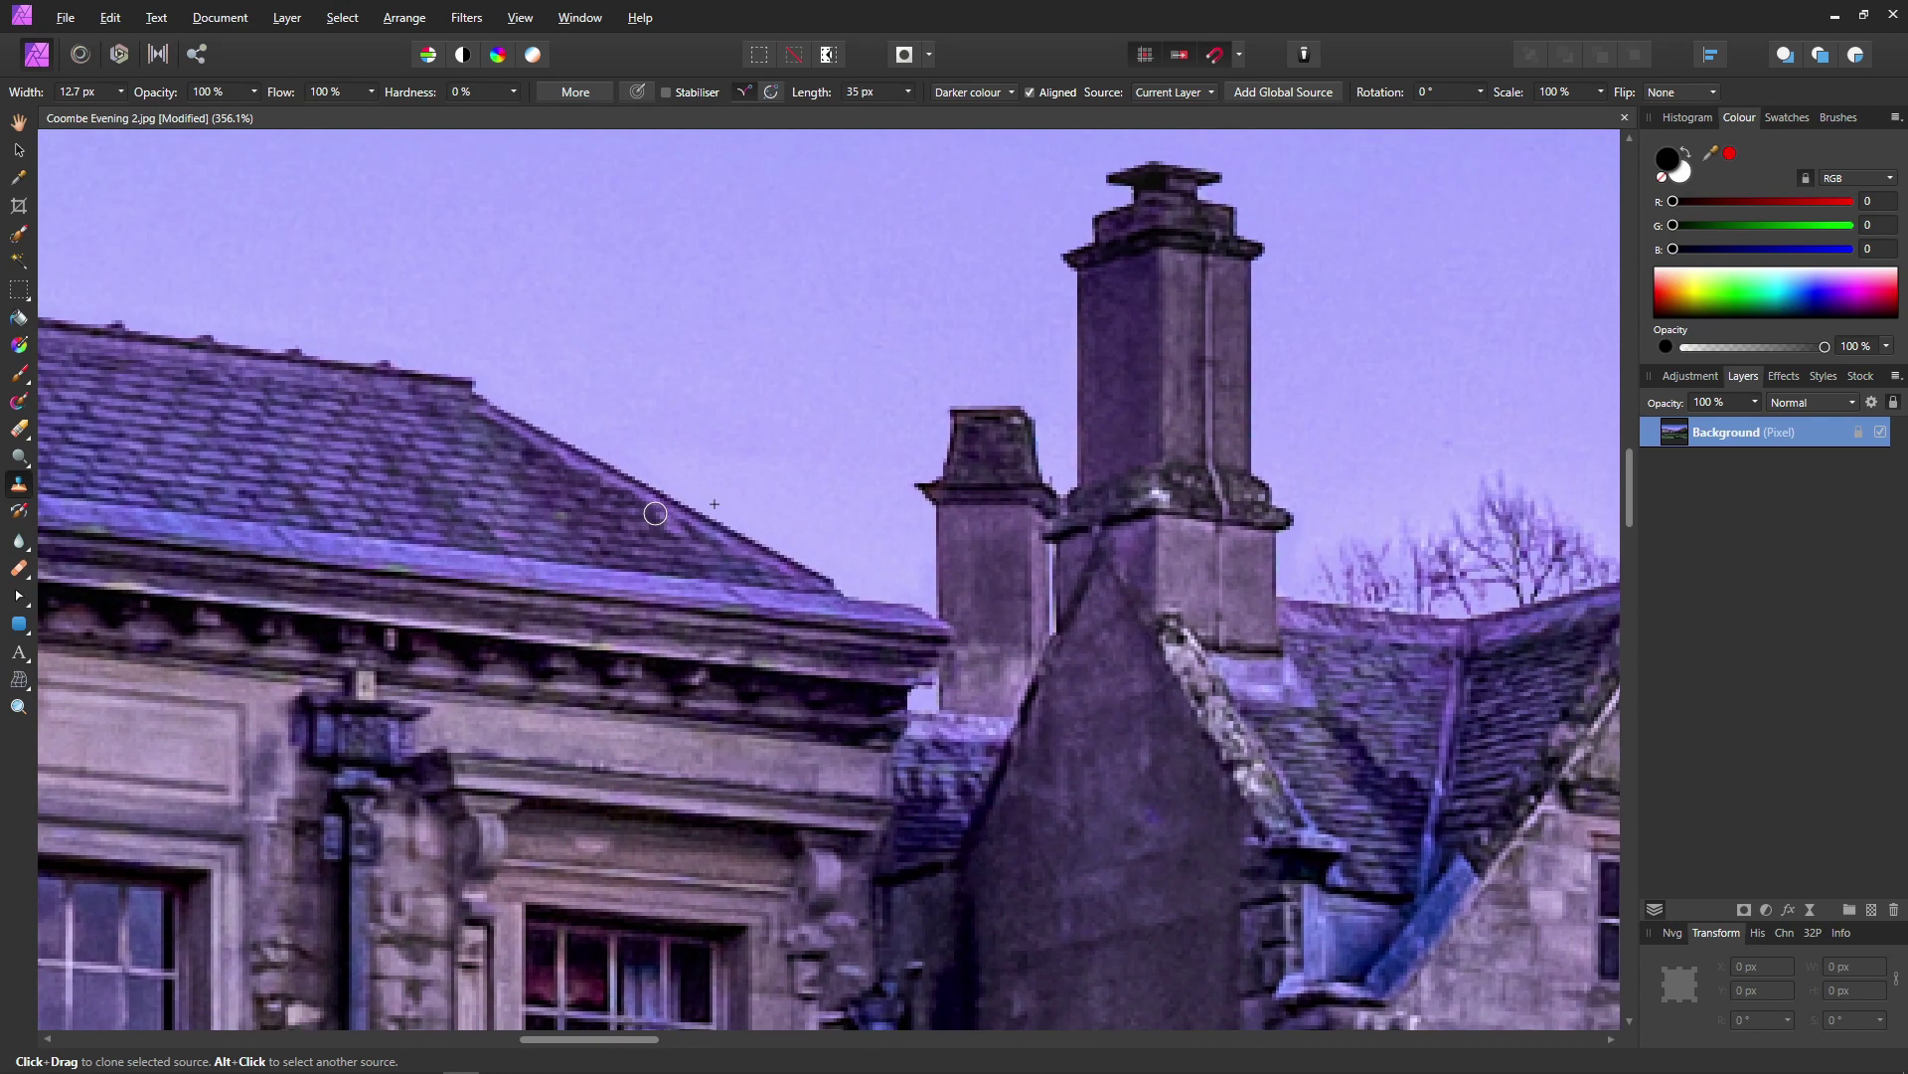
scroll(902, 515, "down", 1)
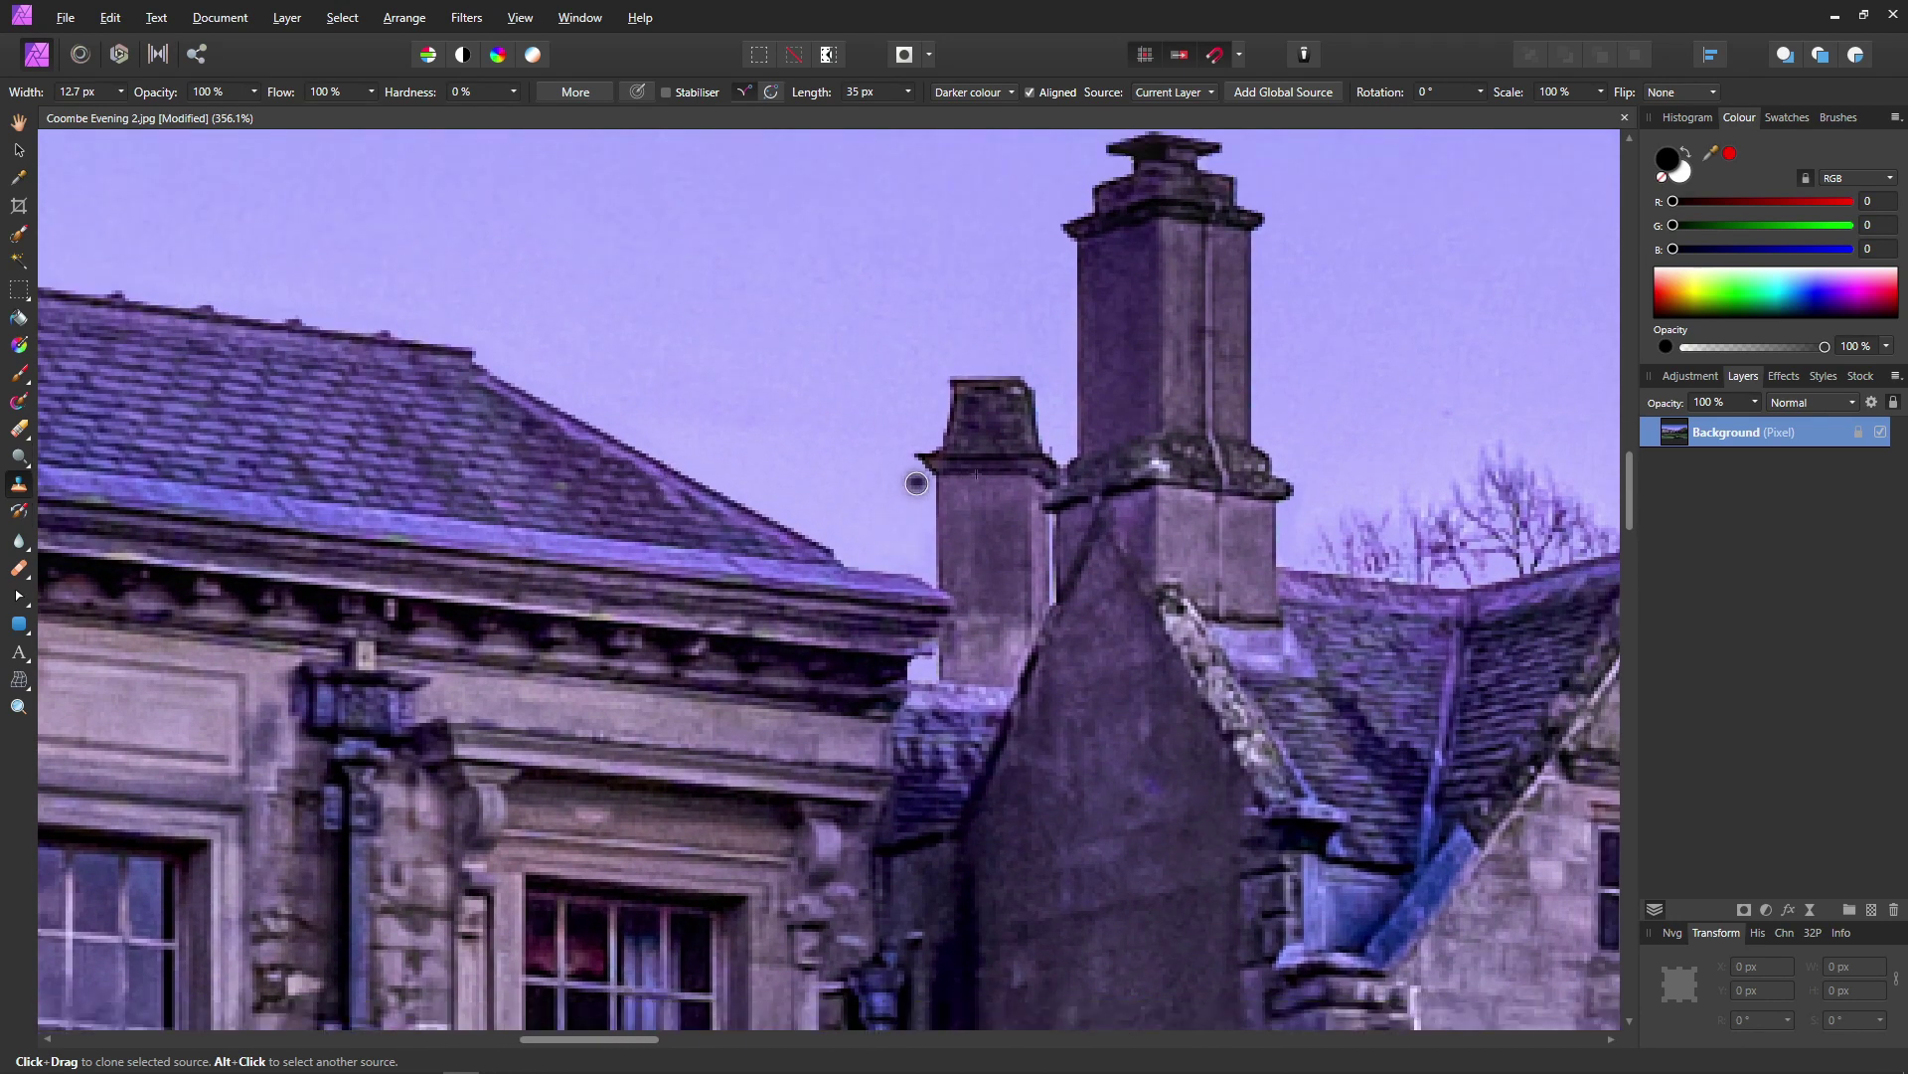
scroll(912, 482, "down", 1)
scroll(916, 482, "down", 4)
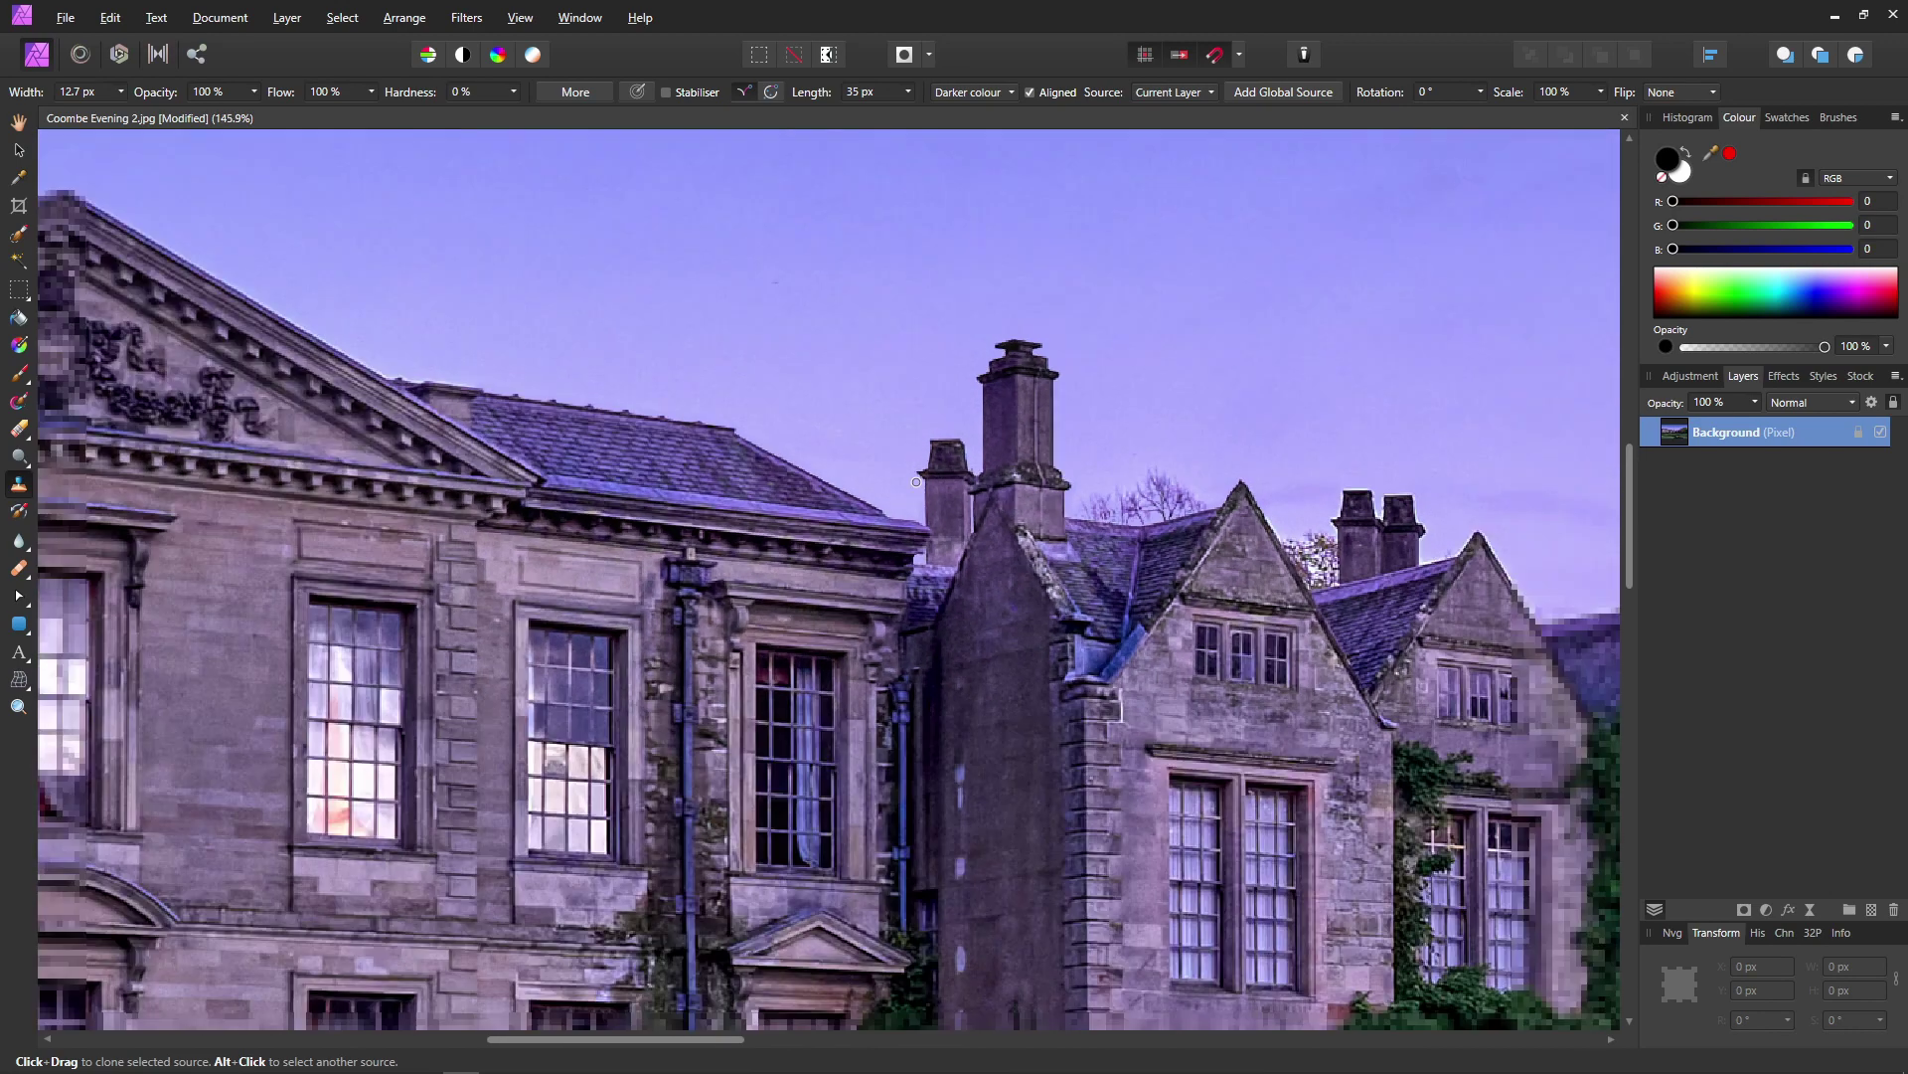
scroll(918, 485, "up", 1)
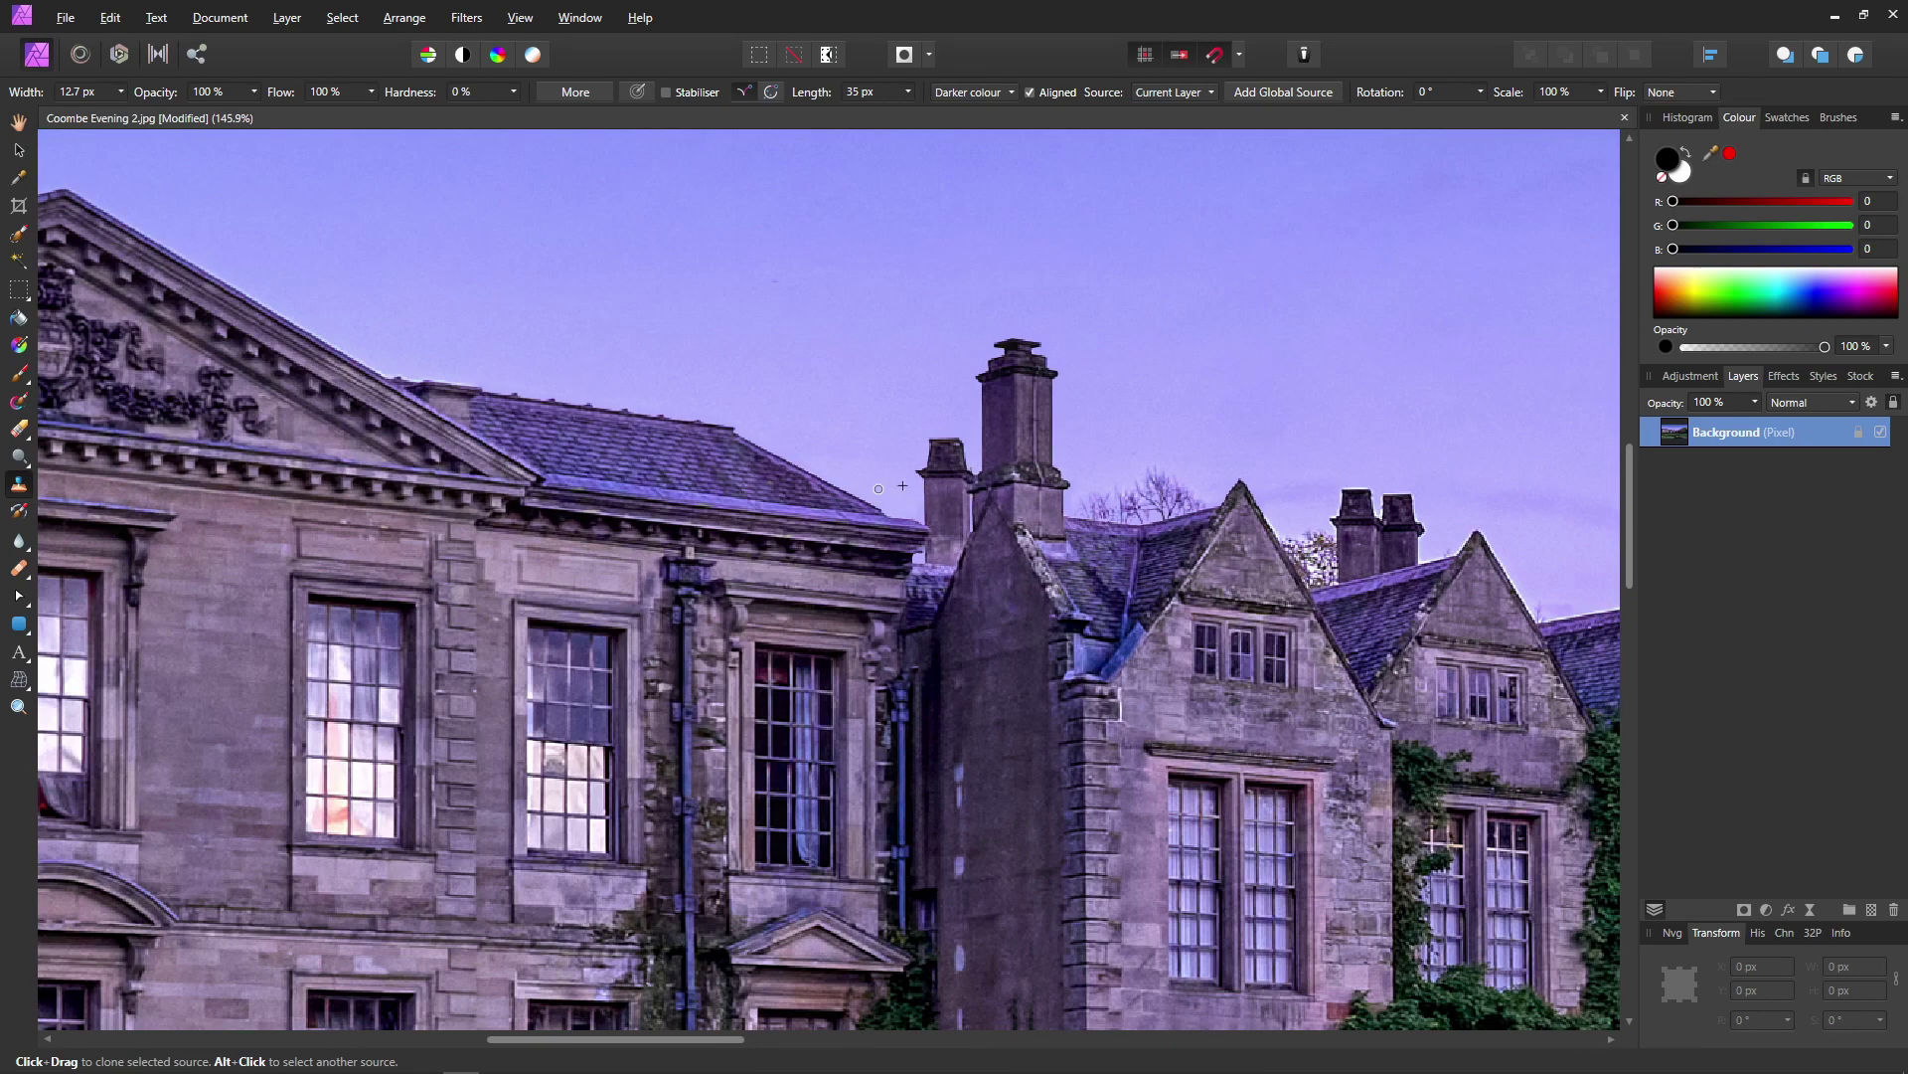
scroll(879, 488, "up", 3)
scroll(879, 488, "right", 2)
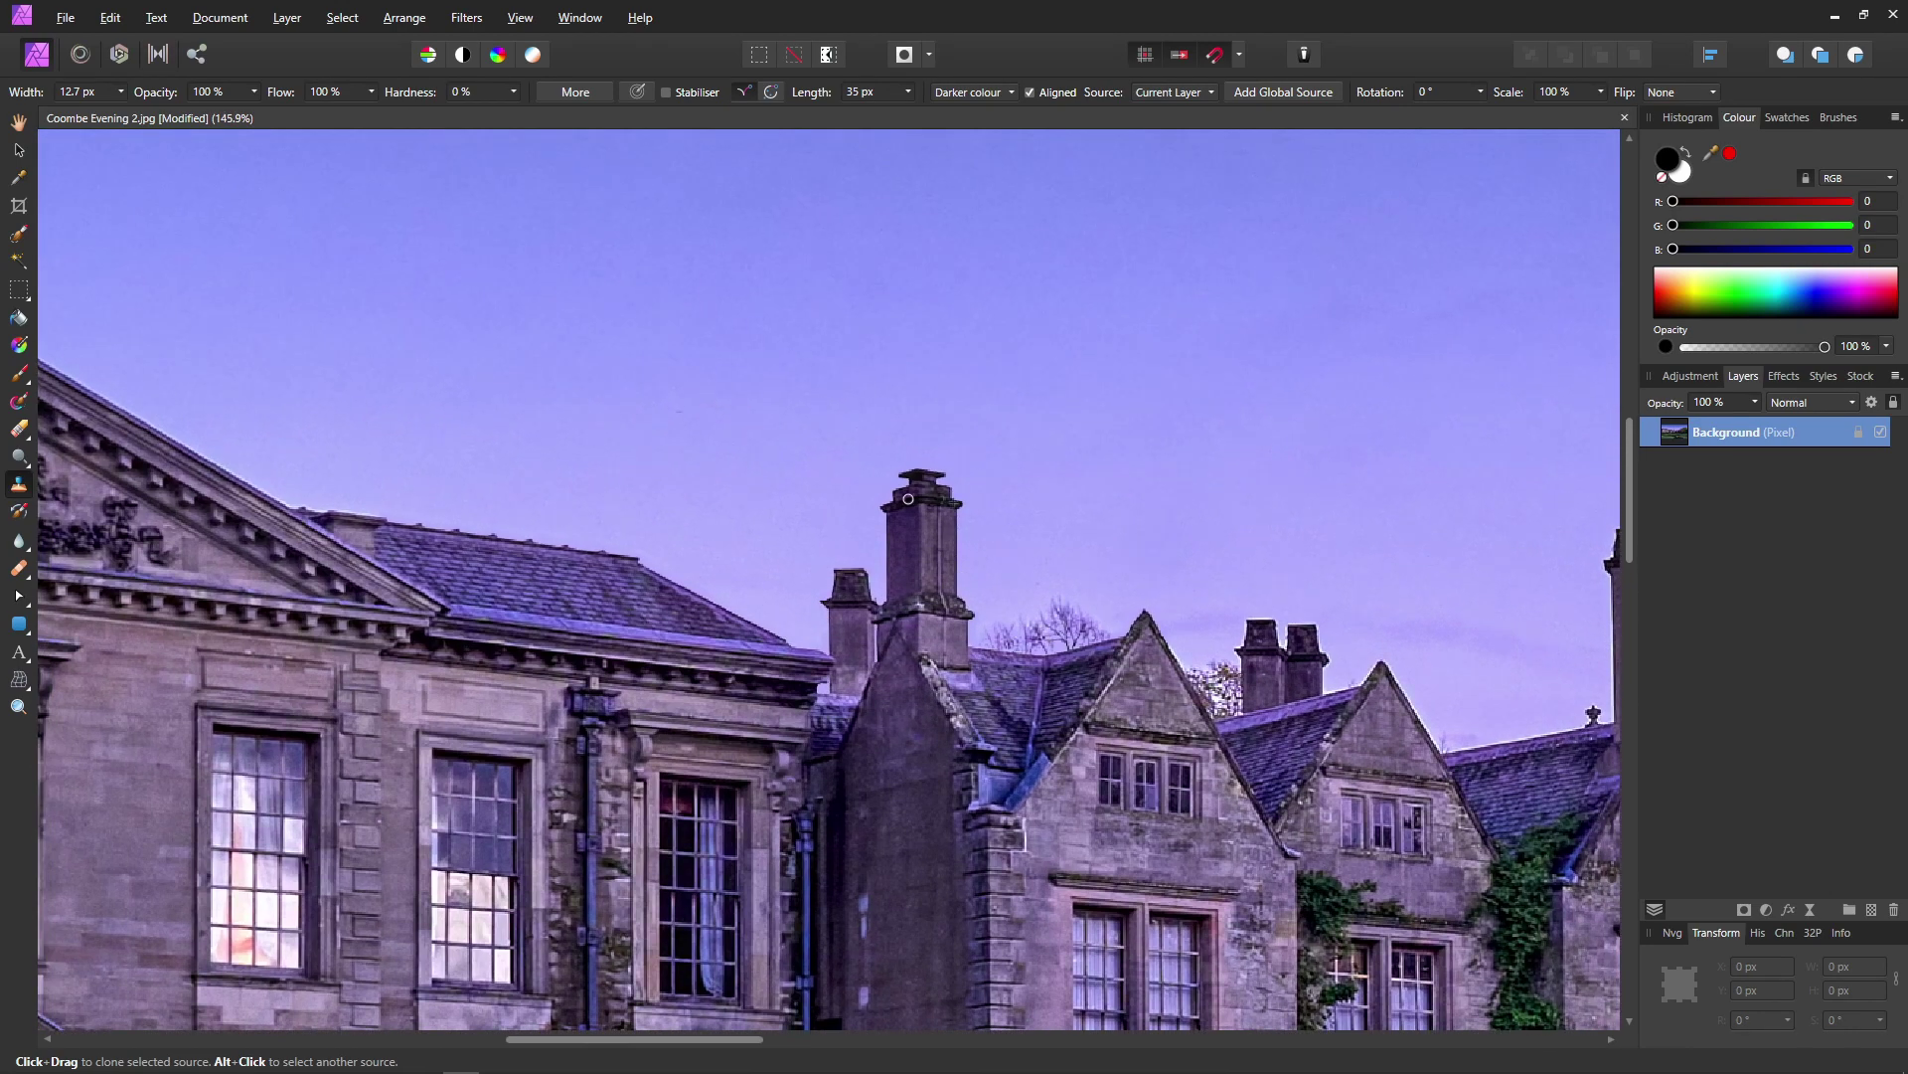